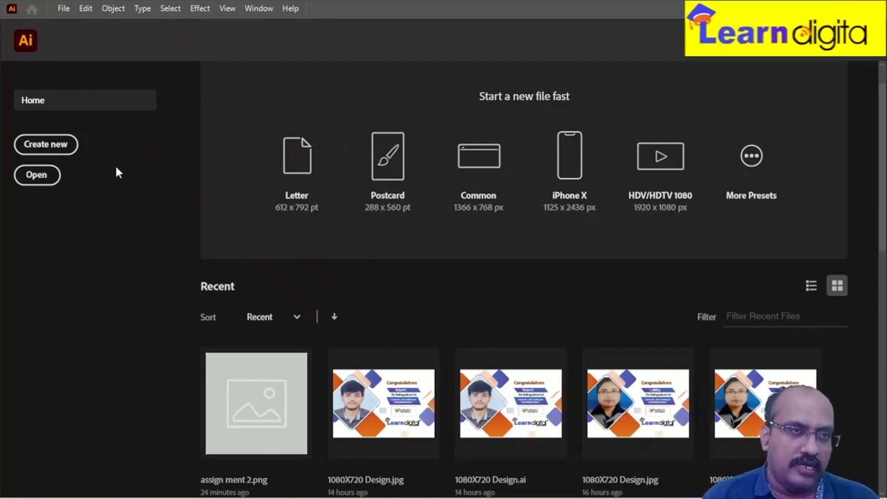
Create a new 1920 x 1080 pt document in RGB colour mode with one artboard.
left_click(63, 8)
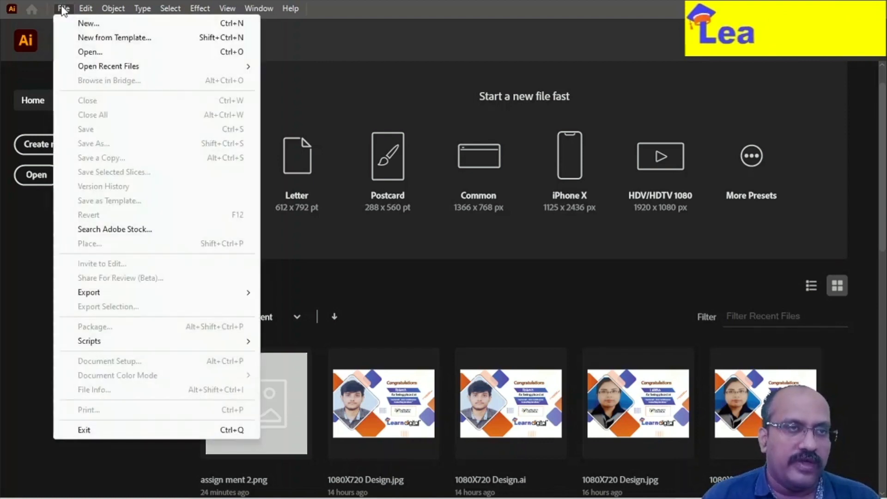
left_click(92, 27)
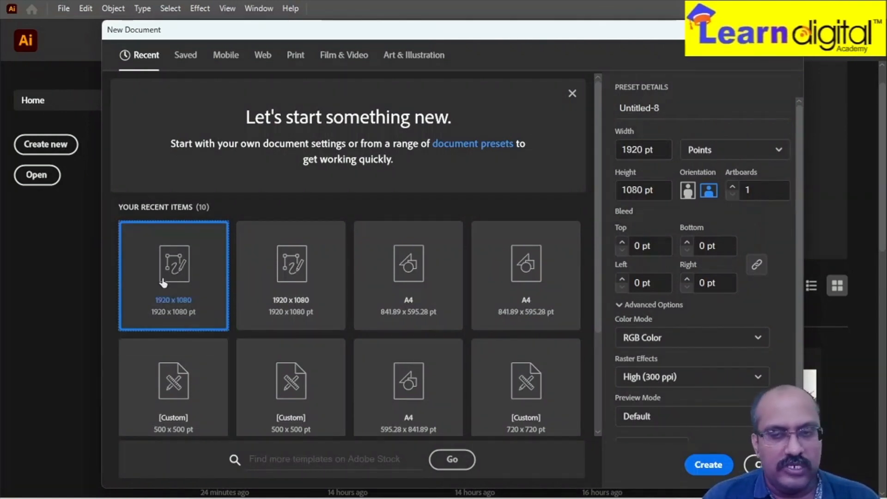
left_click(707, 464)
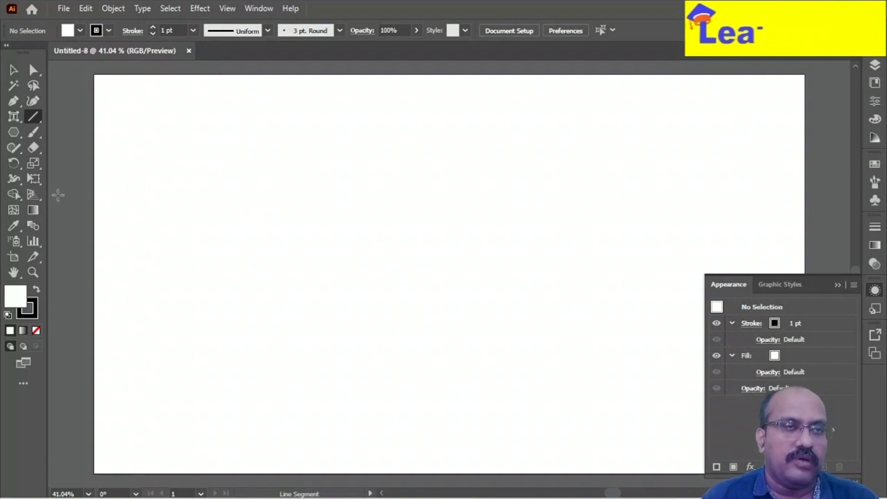
Draw one vertical line and one horizontal line on the artboard with the Line Segment tool.
left_click(39, 119)
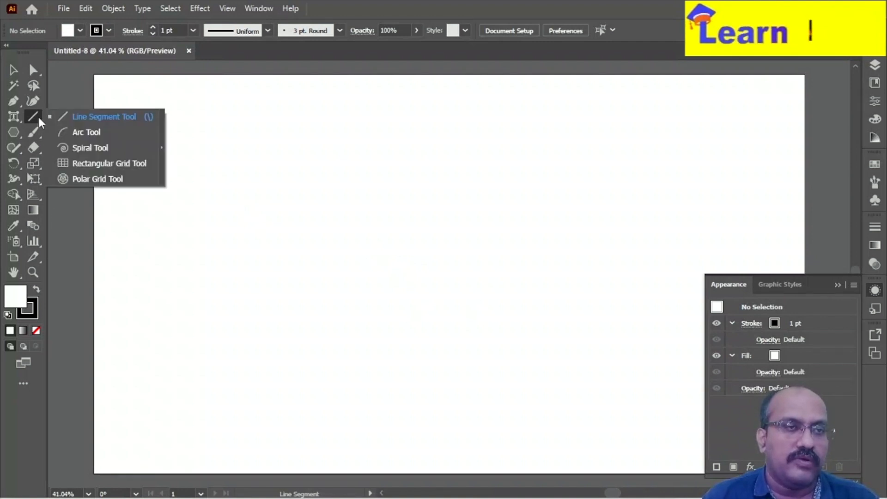
left_click(77, 118)
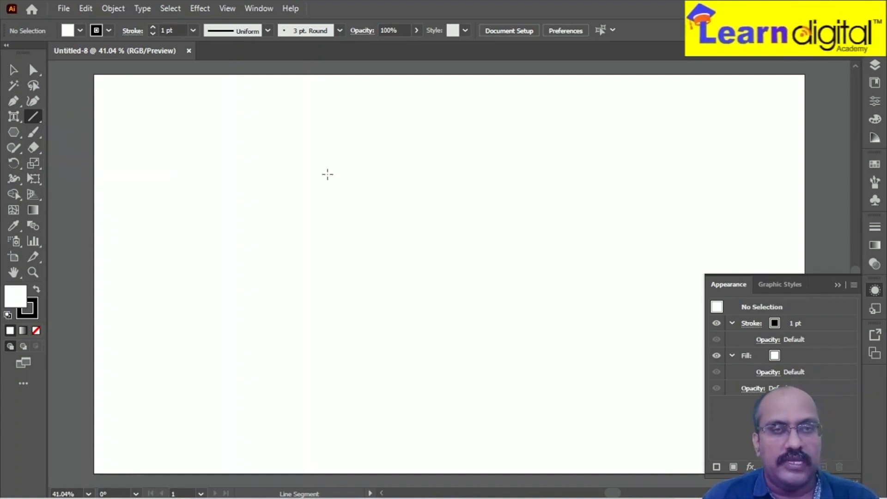
left_click_drag(299, 142, 306, 416)
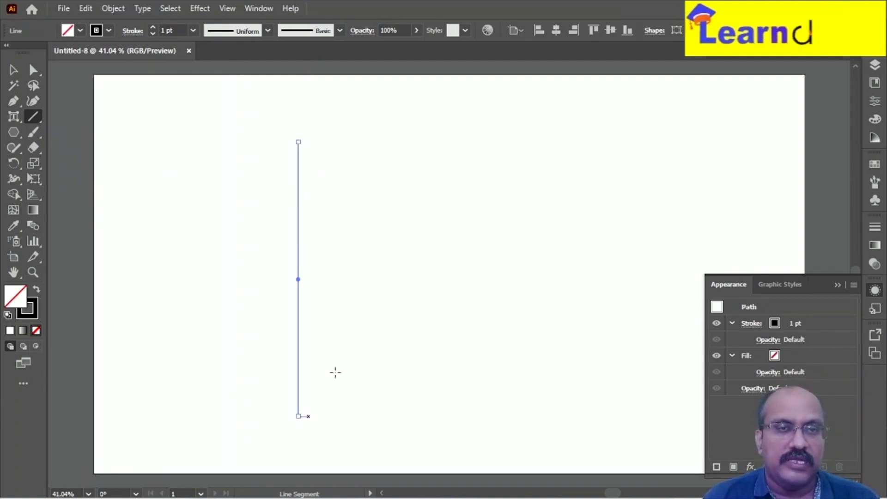
left_click_drag(334, 249, 652, 249)
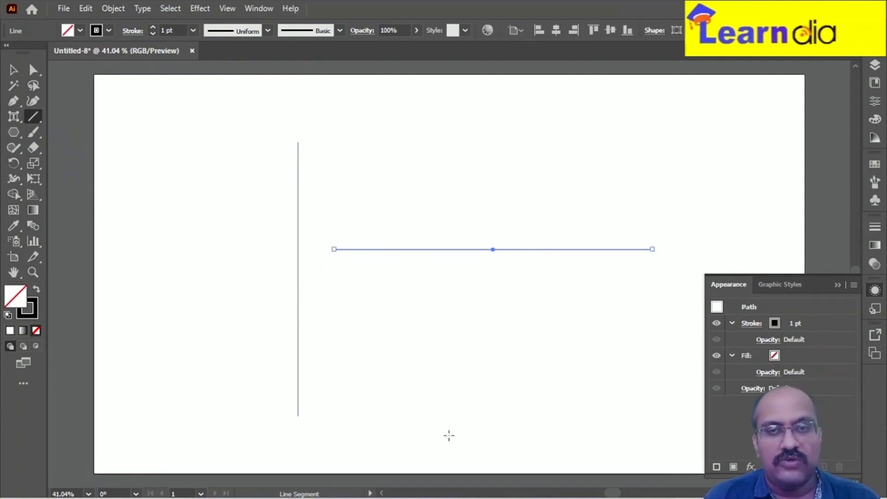
Delete both lines so the artboard is empty.
right_click(34, 120)
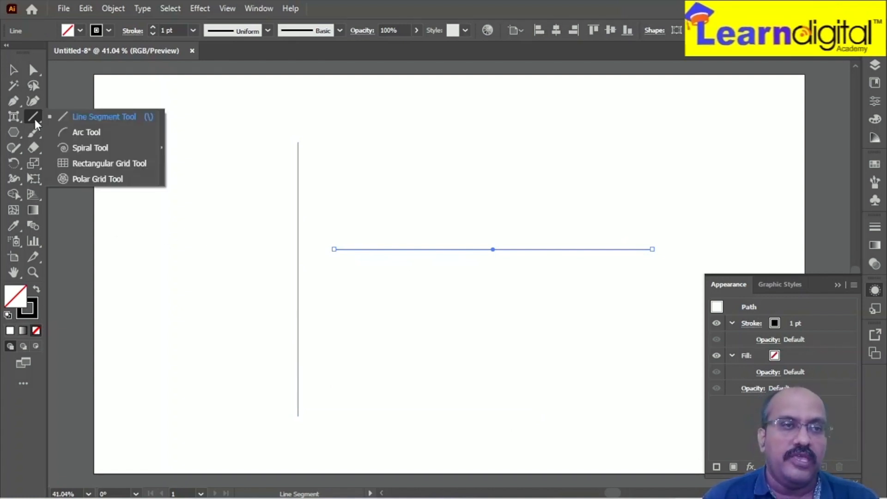
left_click(77, 120)
key("v")
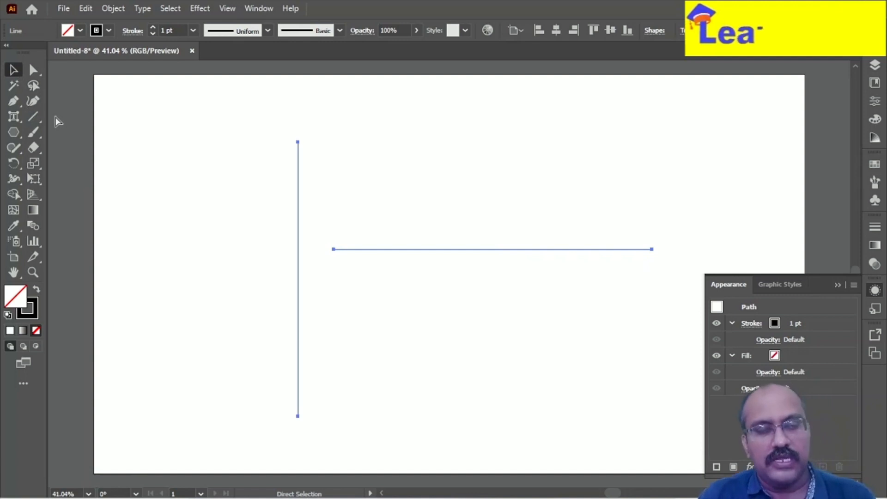
key("ctrl+a")
key("Delete")
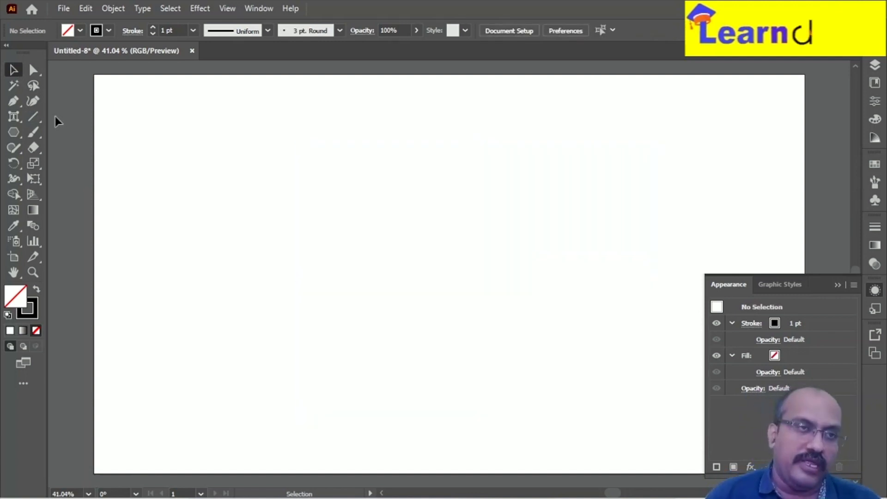
Draw a tall vertical line with the Line Segment tool and place a parallel copy a short distance to its right.
right_click(28, 117)
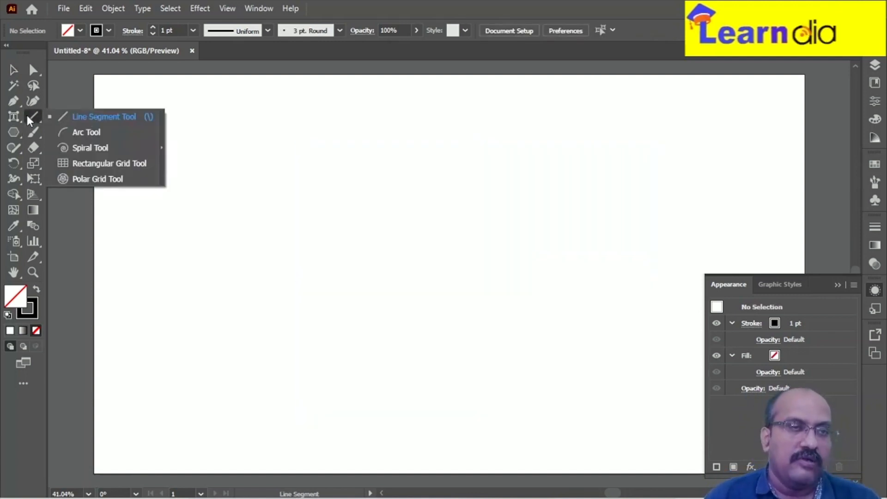
left_click(89, 117)
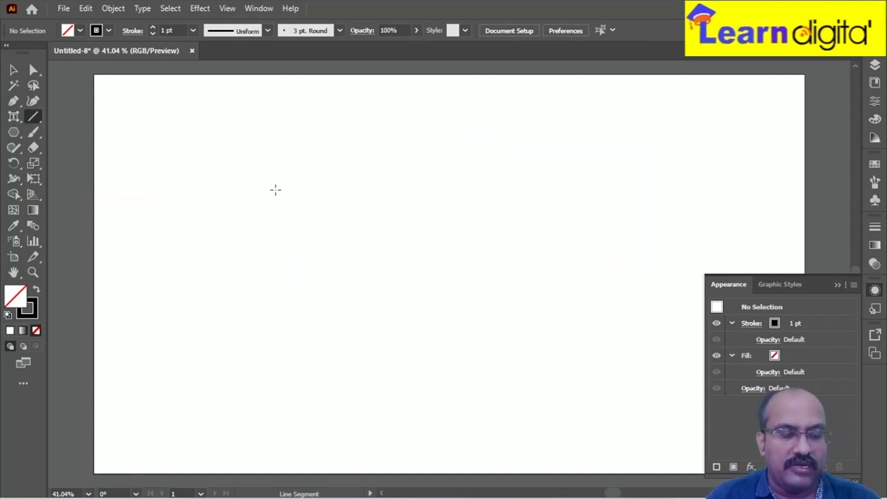
left_click_drag(280, 166, 280, 425)
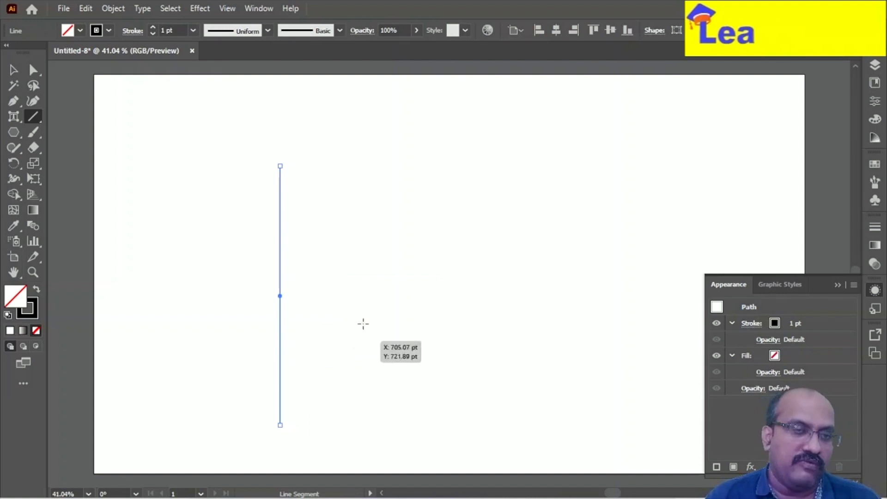
left_click(17, 72)
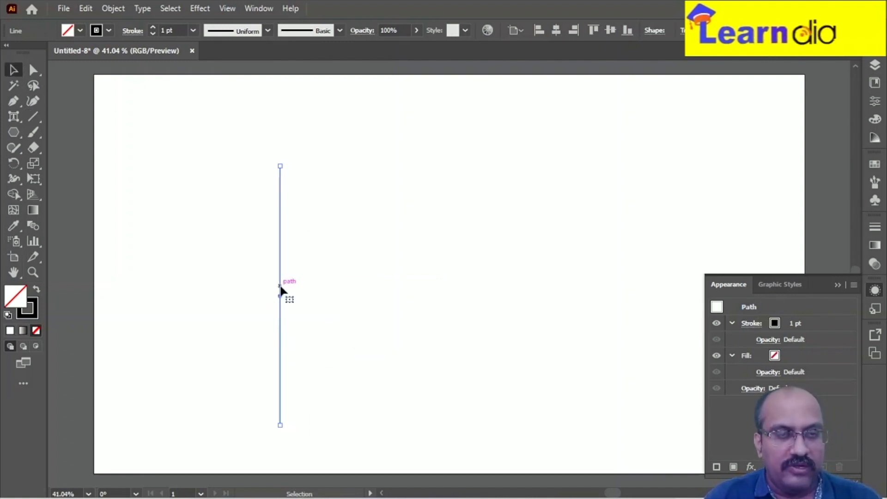
left_click_drag(282, 291, 314, 290)
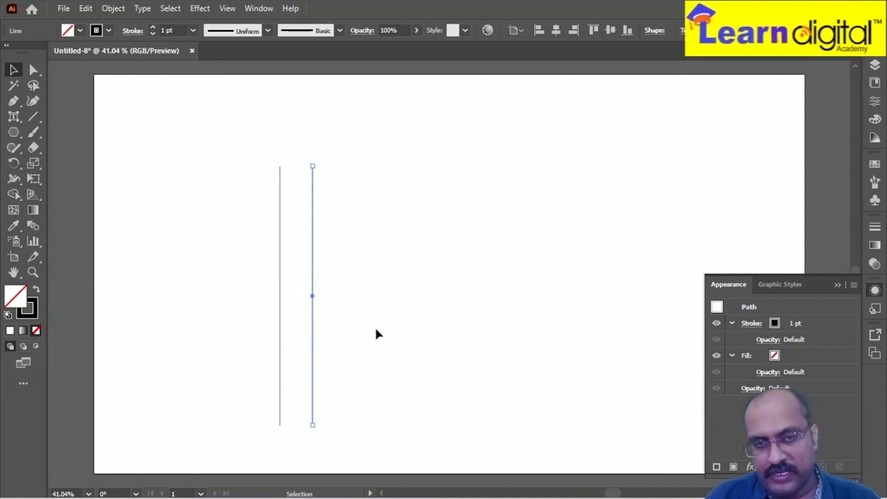
Set the stroke of both vertical lines to 7 pt and place a copy of the pair further right at the same height.
left_click_drag(317, 202, 226, 309)
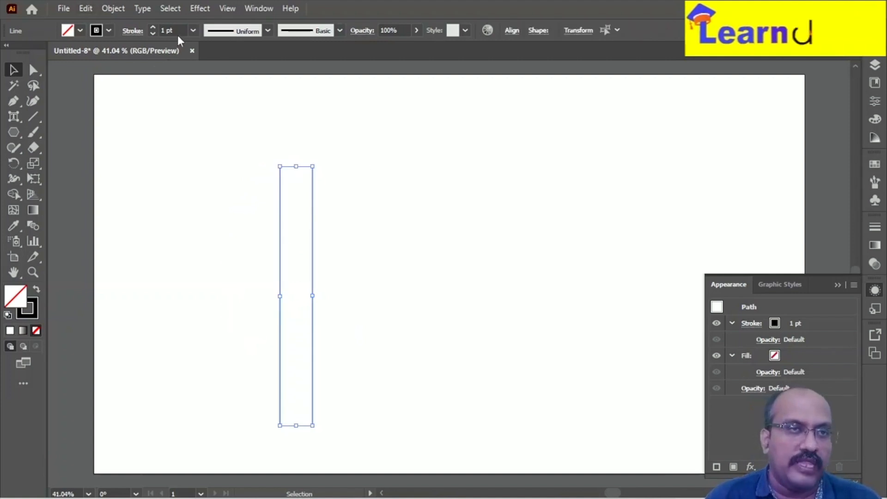
left_click(192, 30)
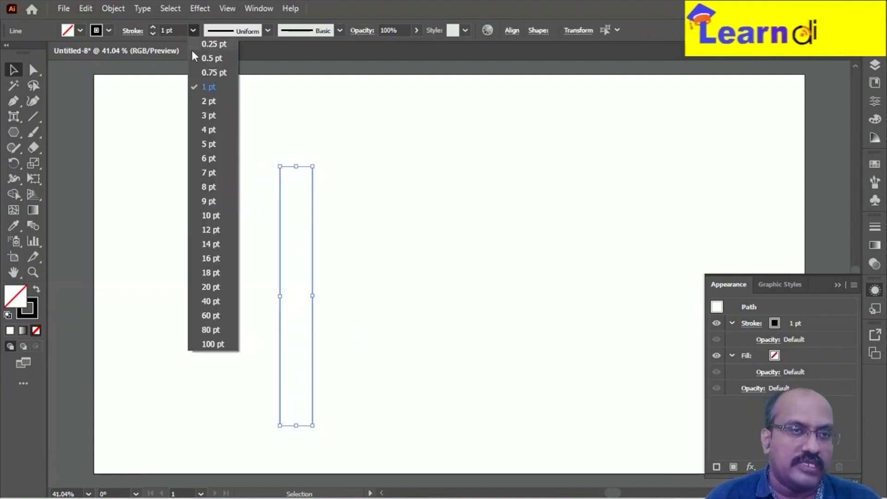
left_click(206, 172)
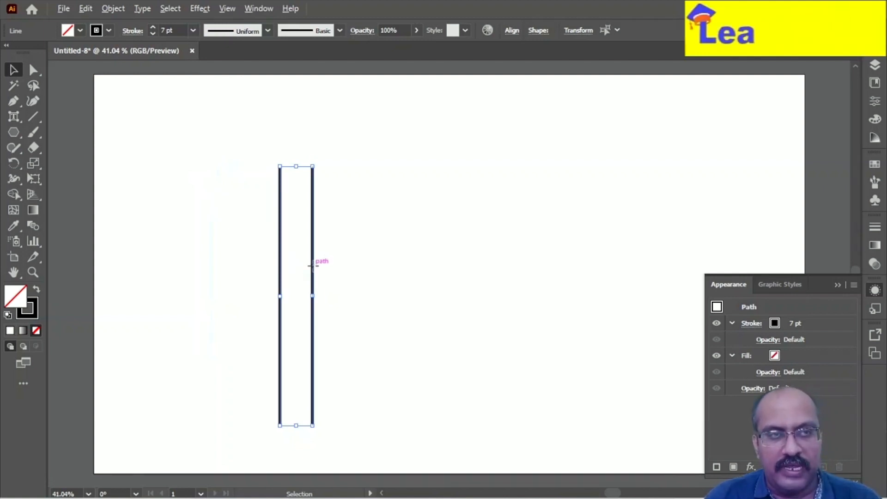
left_click_drag(315, 269, 519, 334)
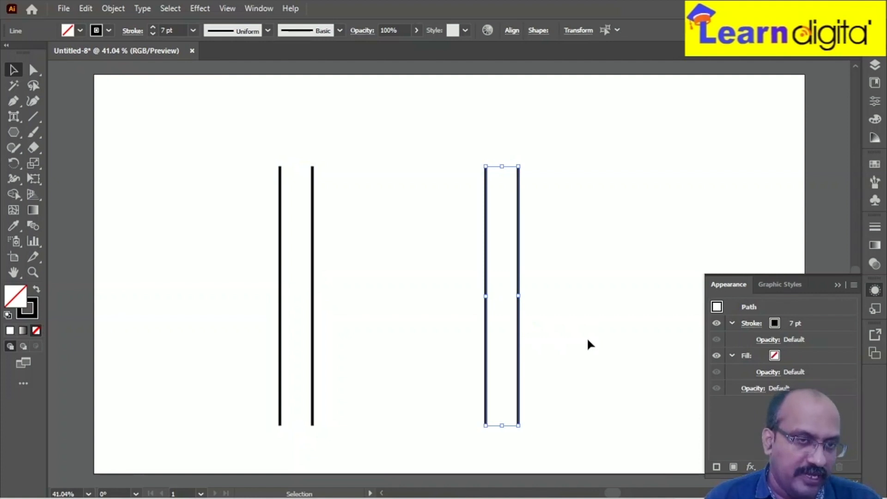
left_click(588, 344)
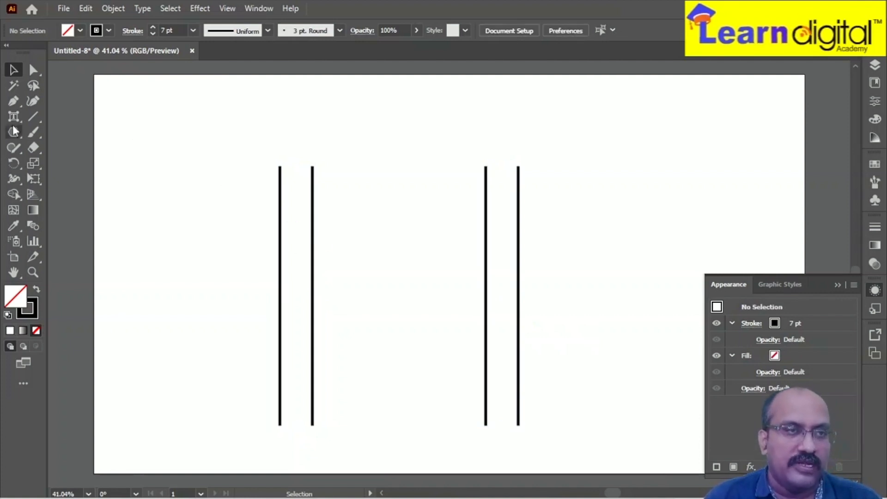
Draw a horizontal line joining the tops of the outer verticals, and copy it twice across the middle and once along the bottom ends.
left_click(30, 120)
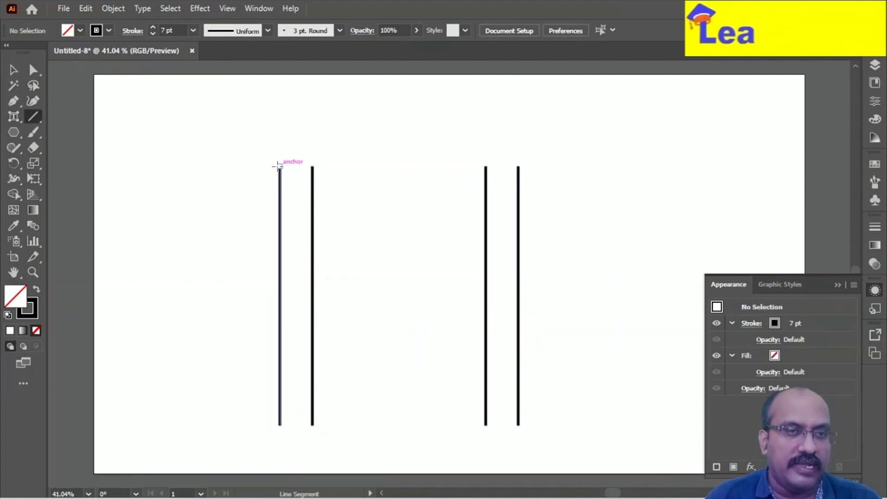
left_click_drag(279, 166, 518, 167)
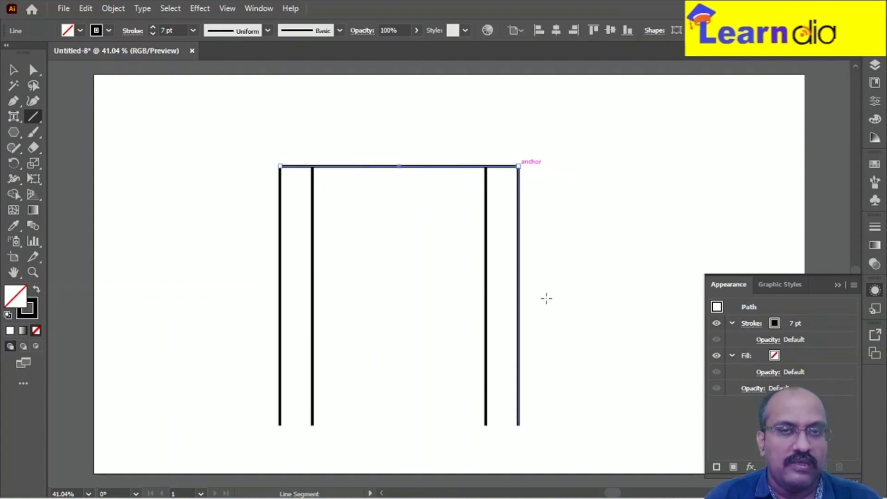
left_click(13, 69)
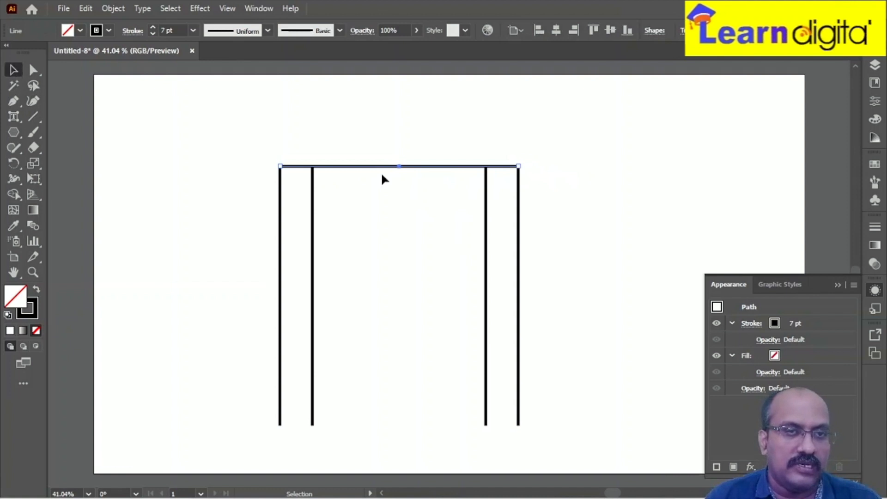
left_click_drag(376, 170, 373, 425)
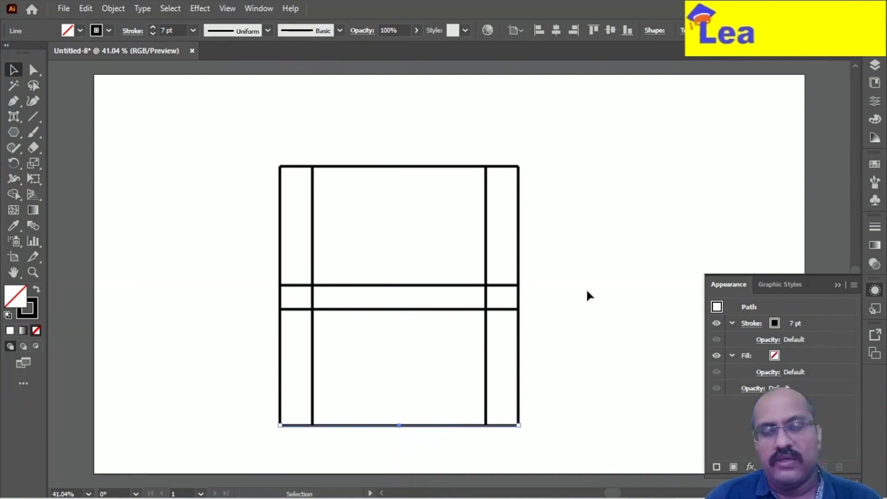
left_click(587, 291)
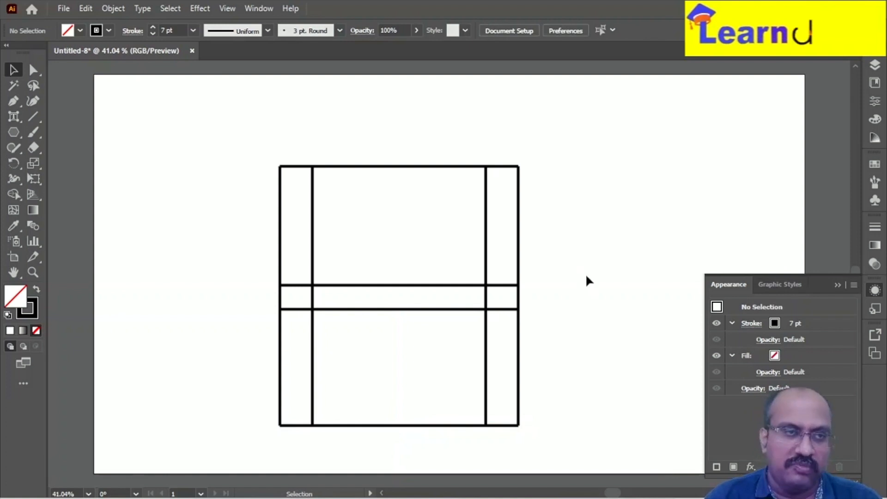
Merge the left column, middle bar and right column of the whole line grid into one H shape with the Shape Builder tool.
left_click_drag(595, 123, 181, 472)
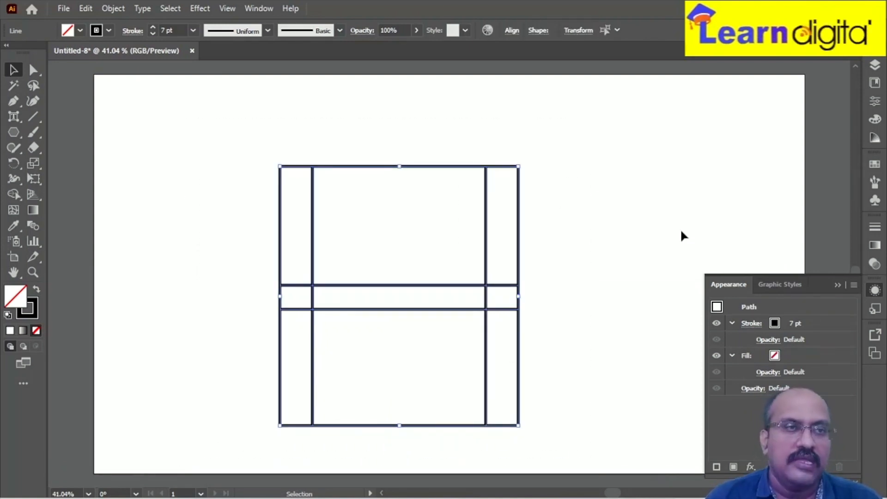
left_click_drag(13, 195, 54, 196)
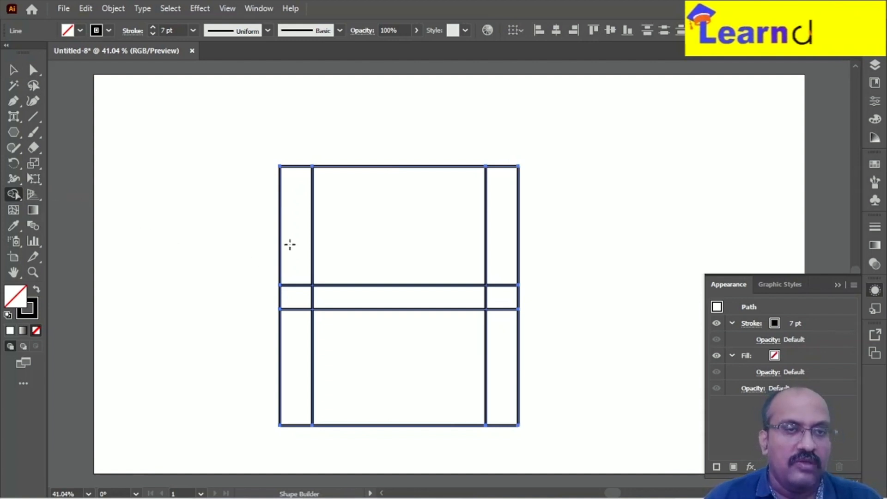
left_click_drag(294, 211, 293, 318)
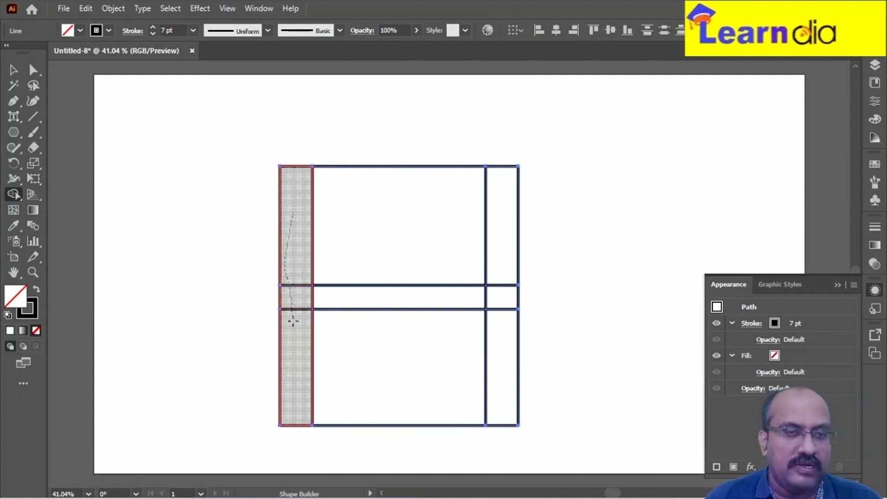
left_click_drag(298, 352, 297, 351)
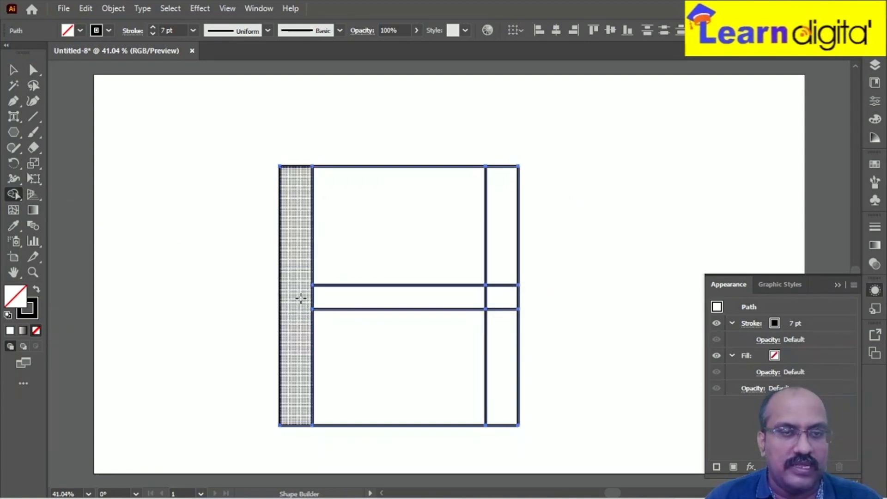
left_click_drag(307, 298, 491, 303)
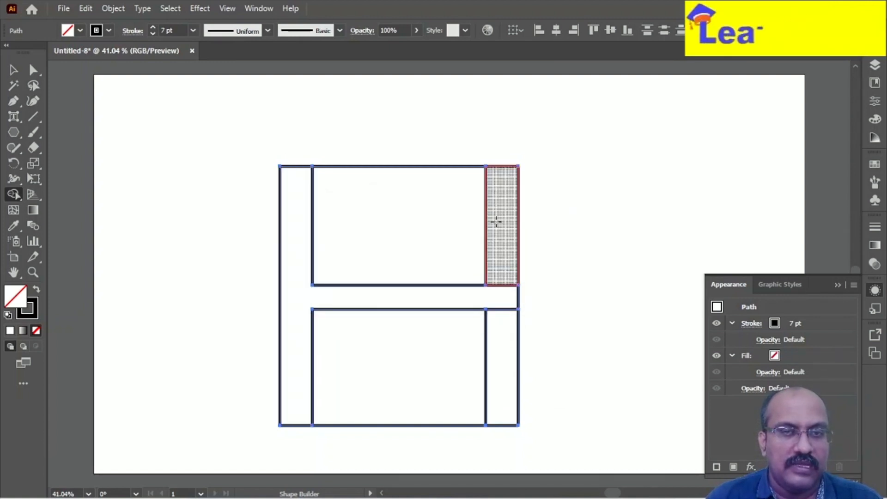
left_click_drag(496, 210, 503, 315)
left_click_drag(503, 362, 503, 362)
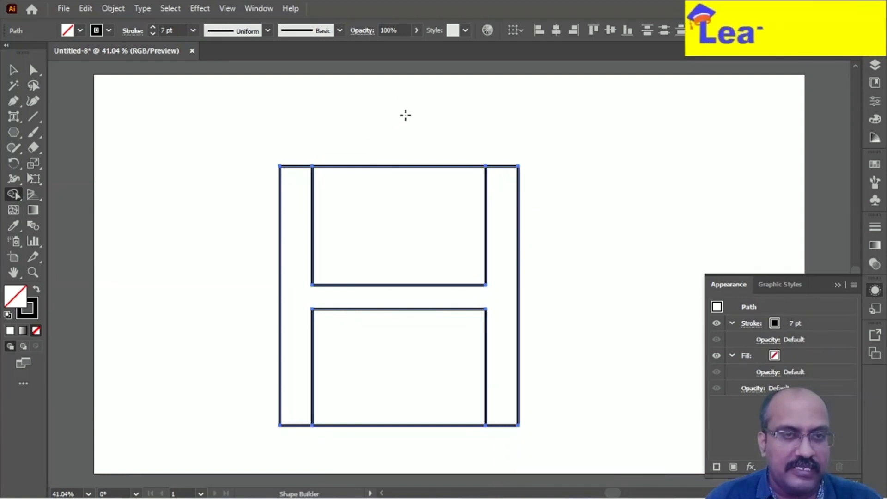
Remove the areas above and below the H's crossbar with their outer edges, and set the letter's fill to blue.
left_click_drag(406, 111, 408, 234)
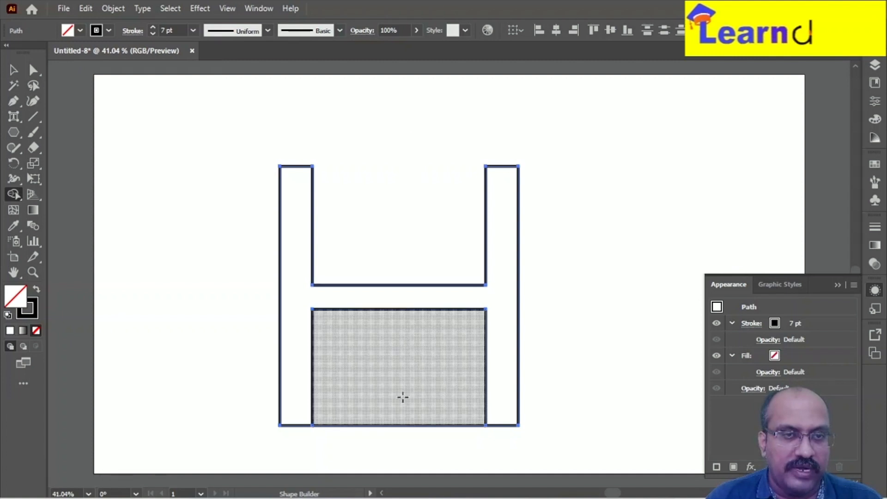
left_click_drag(405, 448, 393, 386)
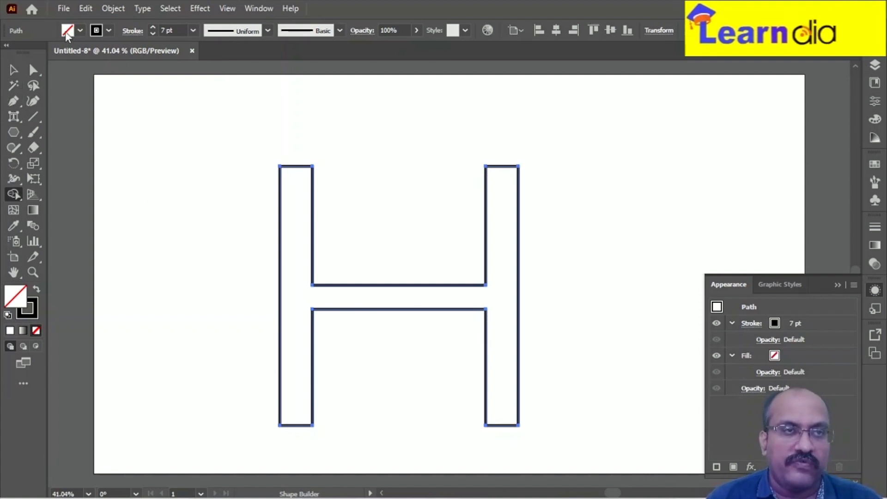
left_click(78, 31)
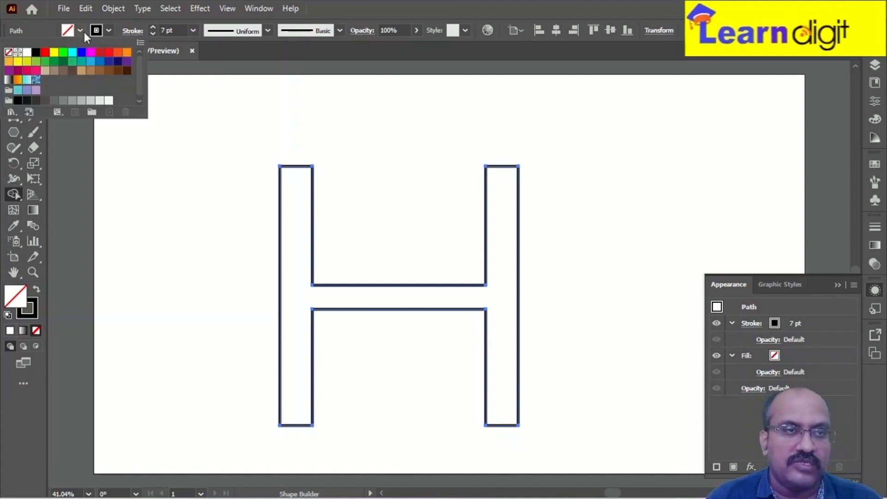
left_click(82, 57)
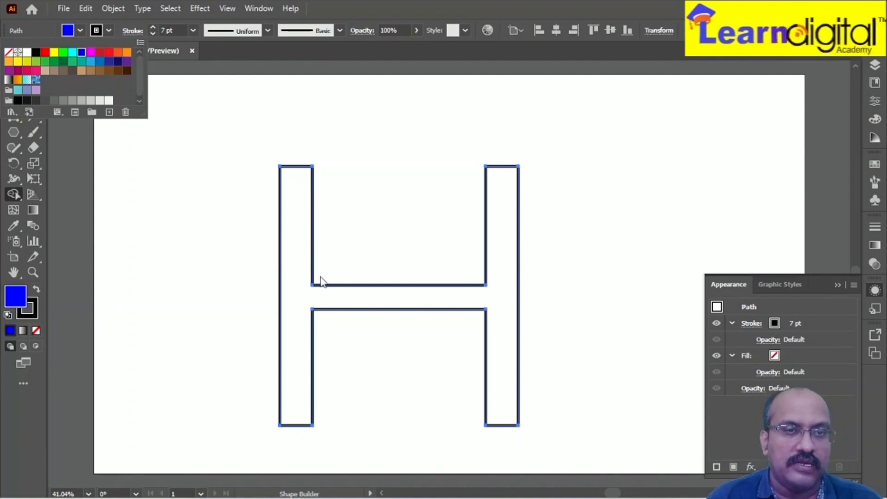
Fill the merged H shape with the chosen blue.
left_click(290, 268)
left_click(300, 287)
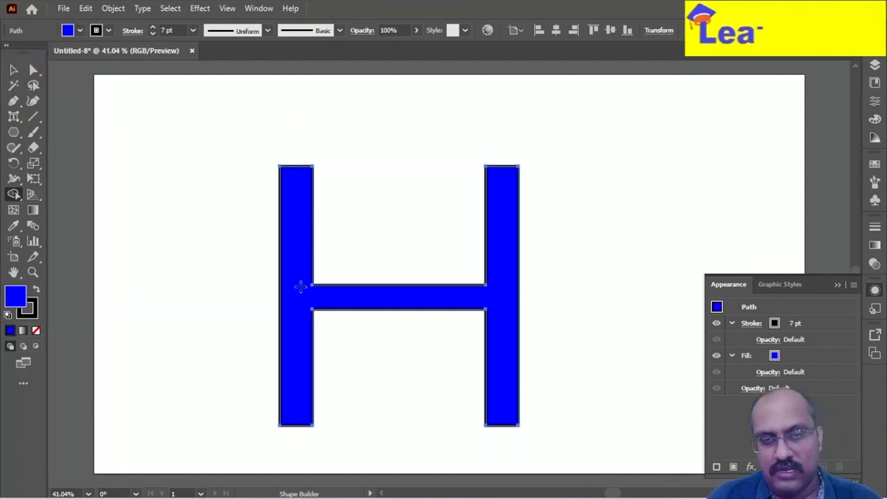
Add a second artboard beside the one with the letter H.
left_click(28, 114)
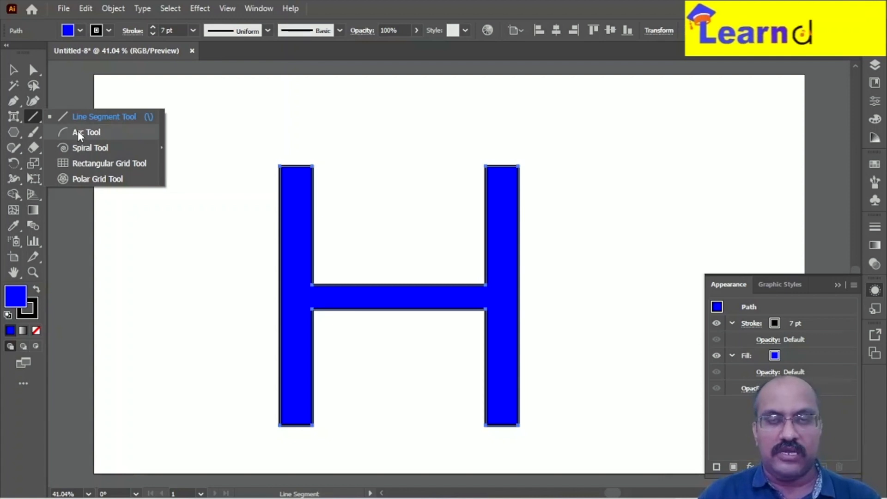
left_click(15, 260)
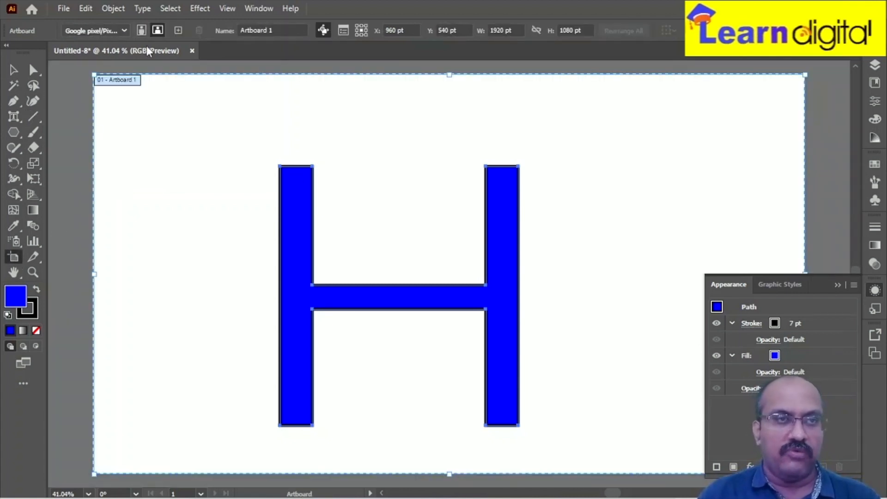
left_click(176, 31)
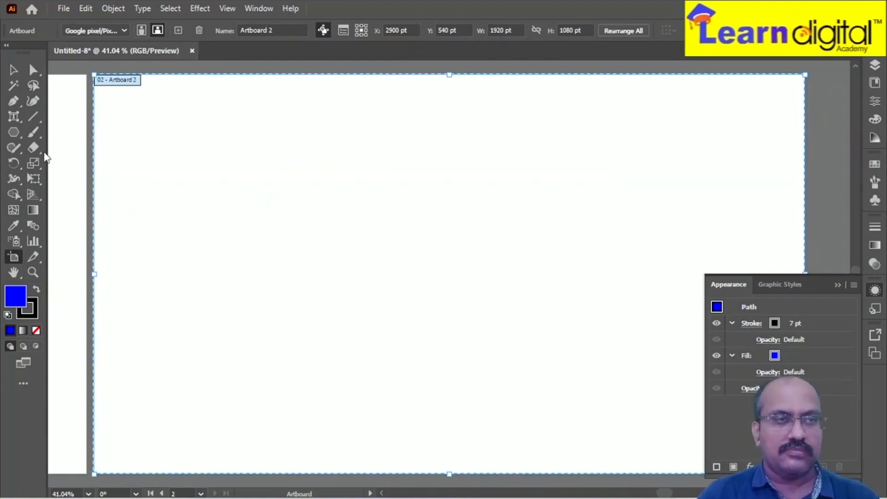
Draw two opposite arcs about 332 by 363 pt, sharing both endpoints, as a diagonal leaf outline on the second artboard, with no fill.
left_click(34, 117)
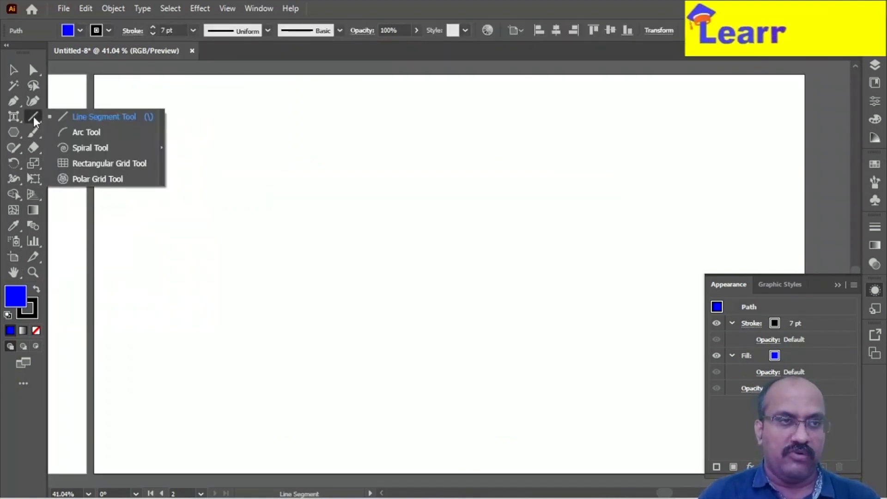
left_click(71, 134)
mouse_move(509, 159)
left_mouse_down()
mouse_move(418, 291)
mouse_move(387, 294)
mouse_move(387, 159)
mouse_move(436, 209)
mouse_move(485, 167)
mouse_move(511, 160)
left_mouse_up()
key("/")
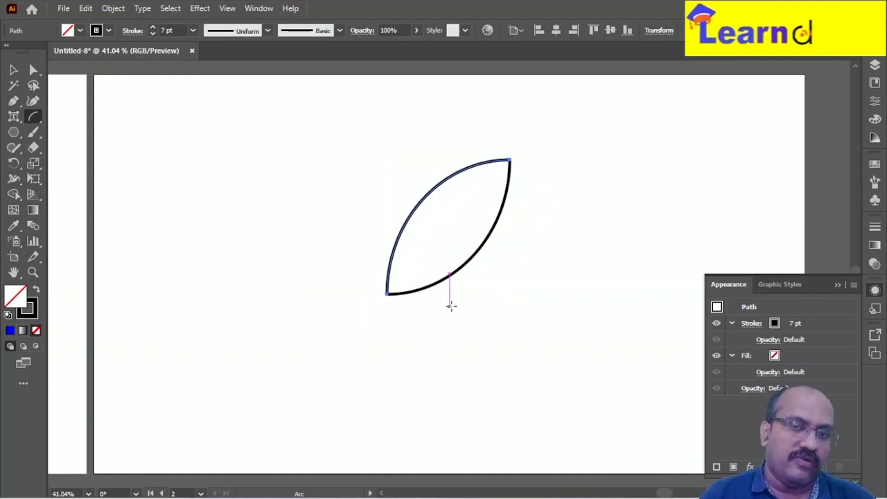
Select both arcs and join them into a single leaf path.
left_click(13, 69)
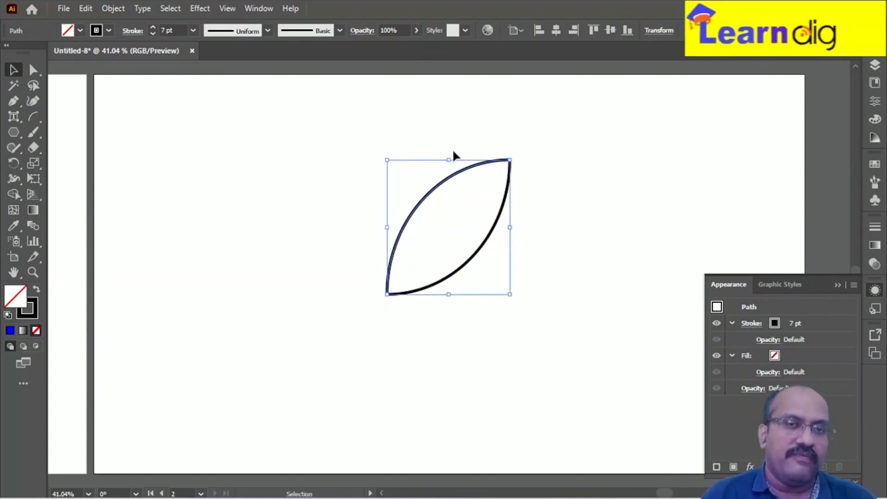
left_click_drag(525, 162, 270, 376)
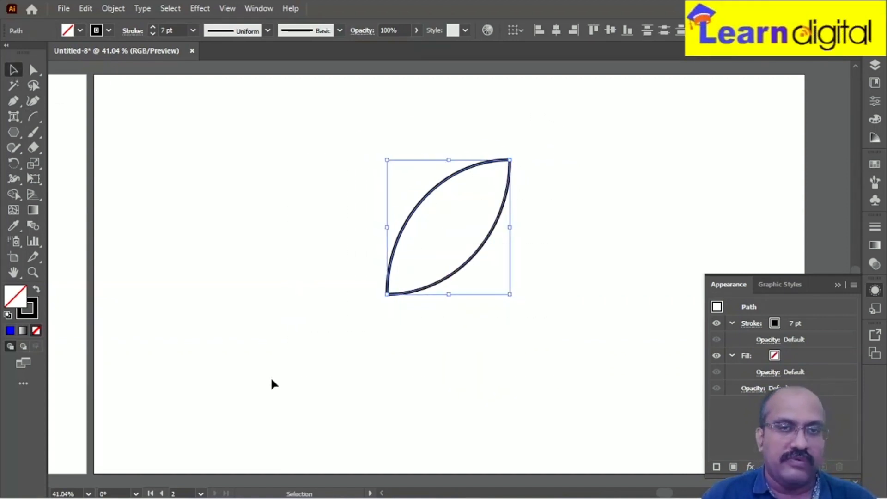
right_click(509, 165)
mouse_move(540, 217)
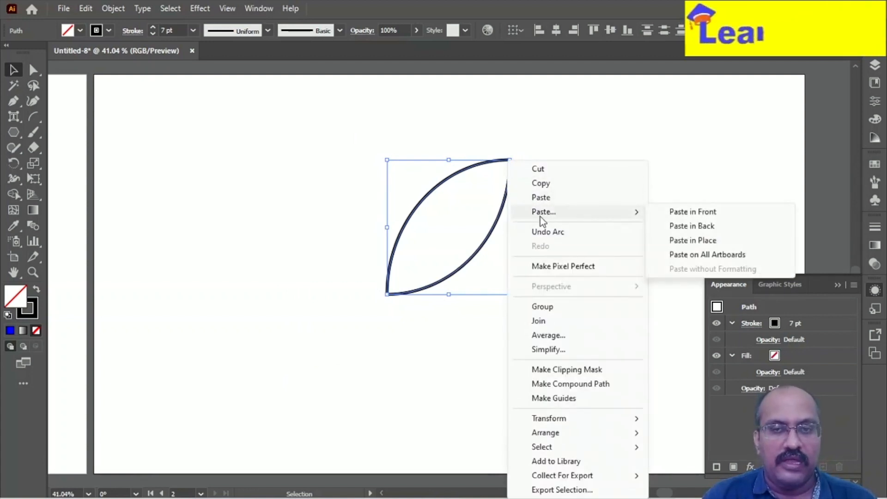
left_click(536, 322)
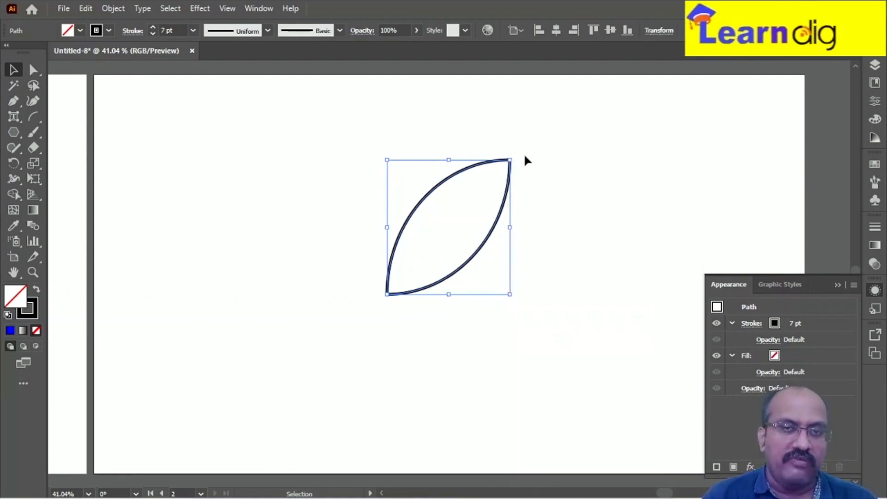
Rotate the leaf until it stands upright, and fill it with RGB blue.
left_click_drag(518, 157, 451, 144)
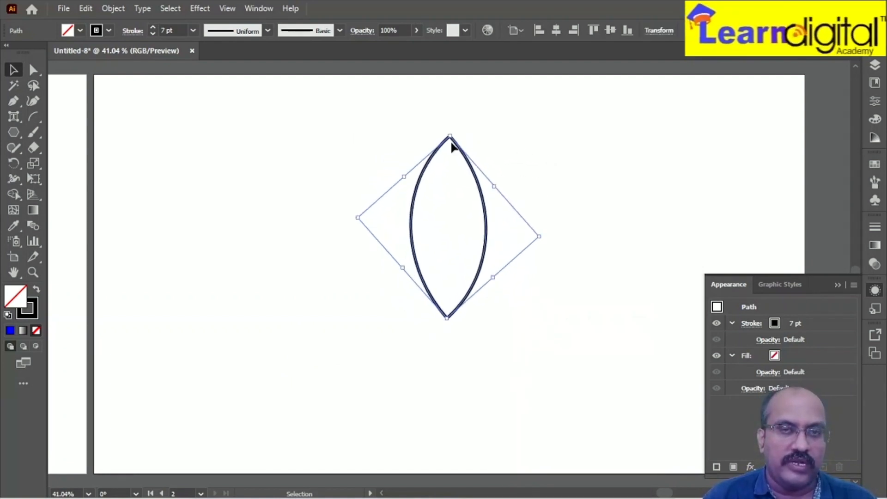
left_click(80, 31)
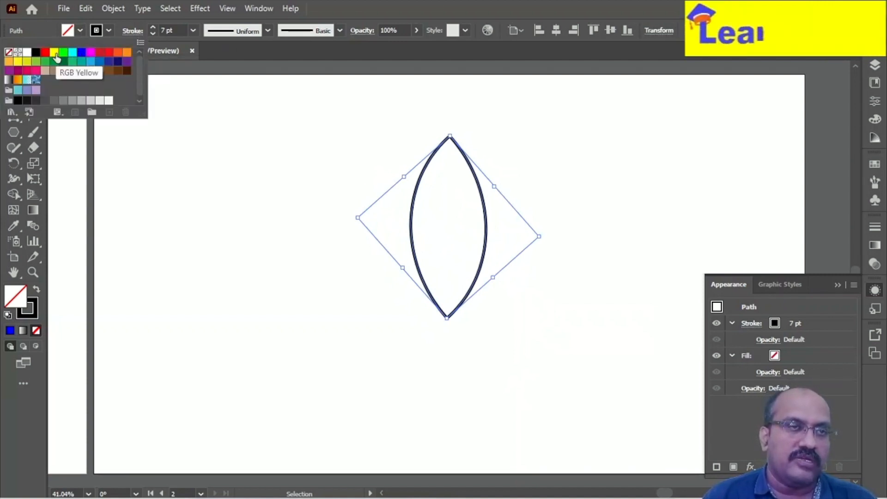
left_click(82, 53)
left_click(245, 268)
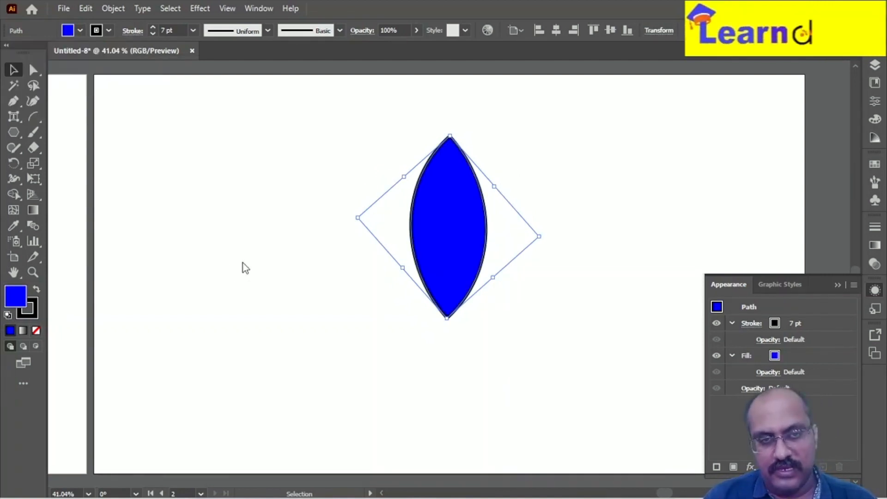
left_click(510, 204)
left_click(459, 207)
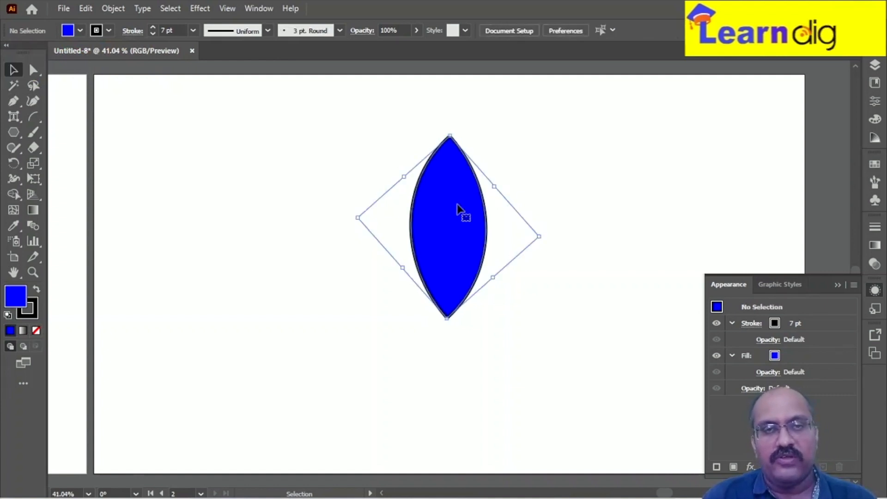
Create a copy of the leaf rotated 30° about its bottom anchor point.
left_click(15, 161)
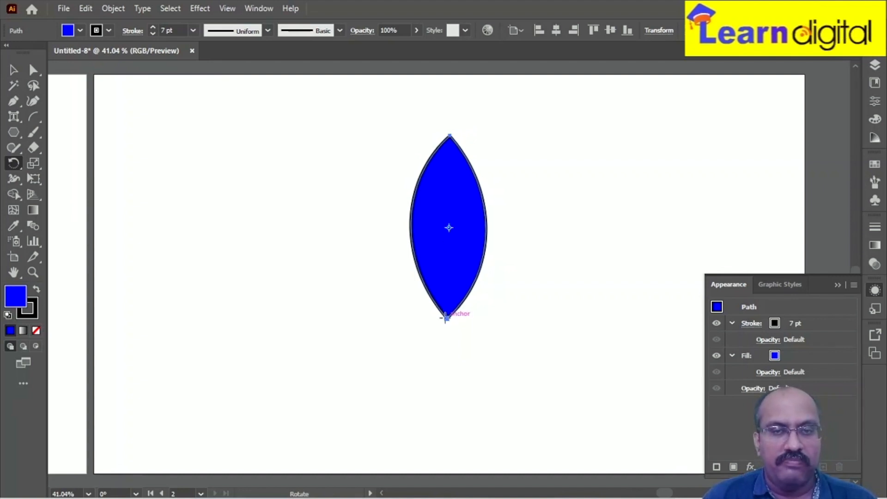
key("alt")
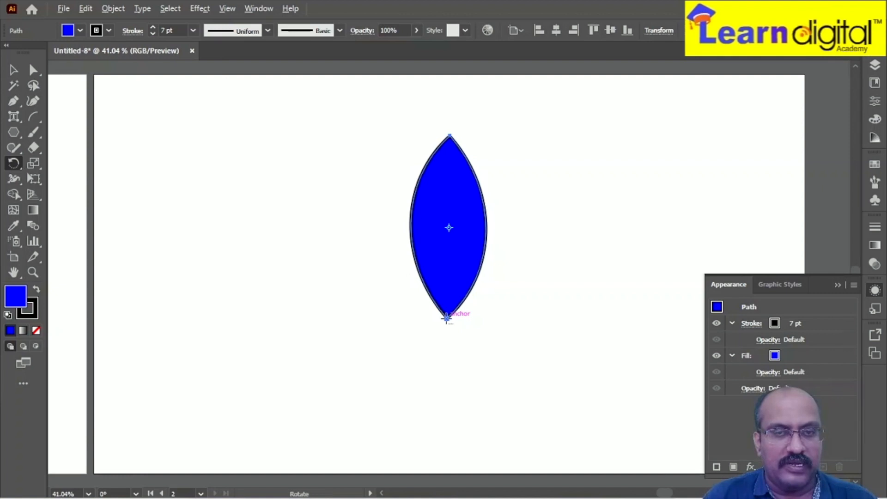
left_click(446, 318, "alt")
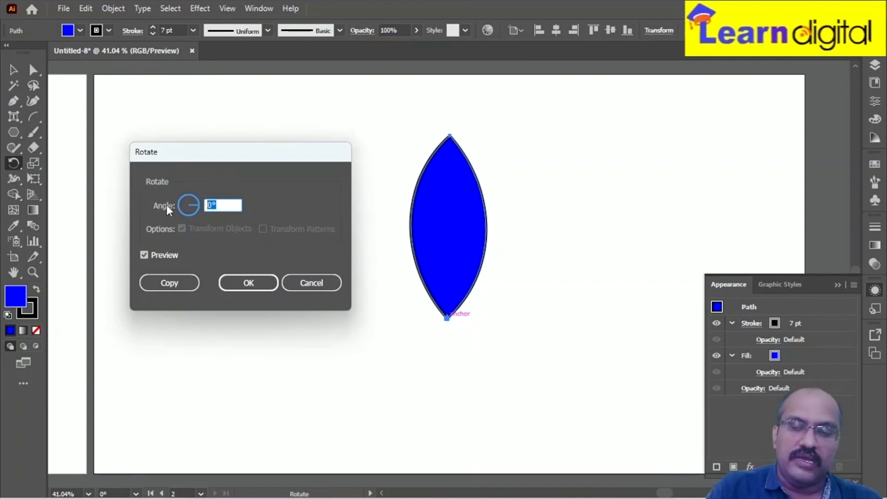
type("30")
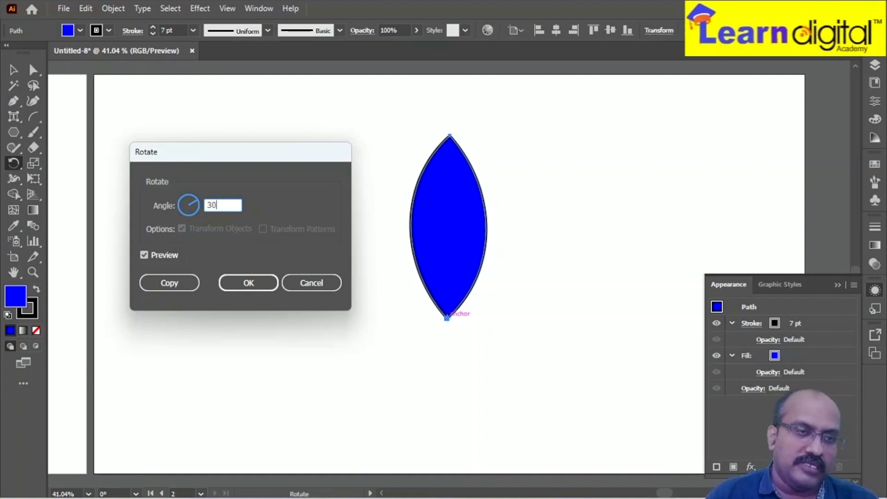
left_click(170, 282)
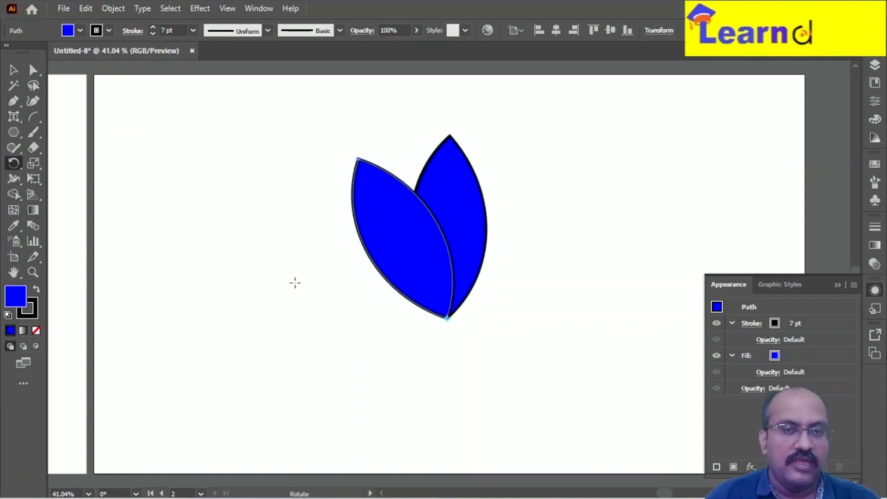
Repeat the rotated copy ten more times to complete a flower of twelve petals.
key("ctrl")
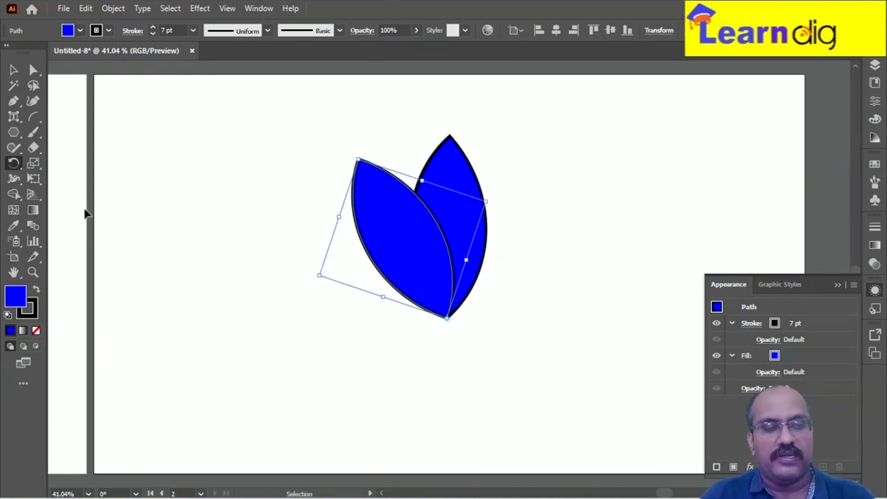
key("ctrl+d")
key("ctrl+d")
key("ctrl+d")
key("ctrl+d")
key("ctrl+d")
key("ctrl+d")
key("ctrl+d")
key("ctrl+d")
key("ctrl+d")
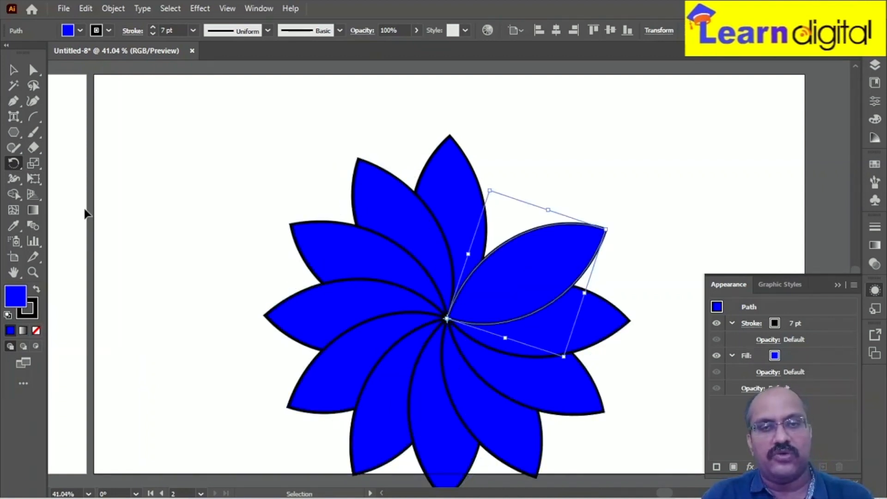
key("ctrl+d")
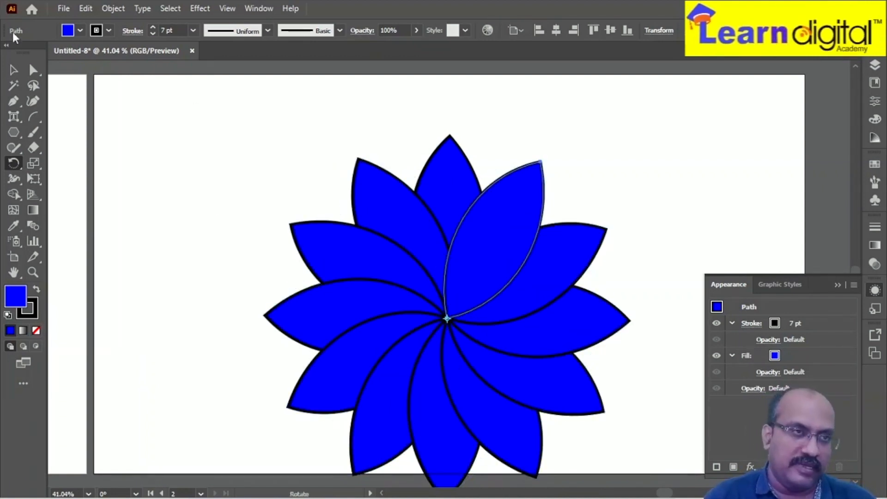
Select all the petals and set their stroke to none.
key("v")
left_click_drag(251, 94, 650, 434)
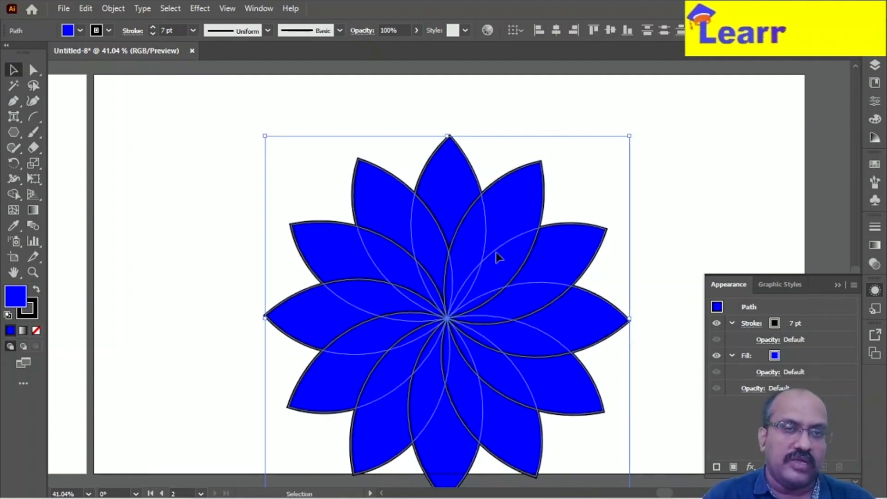
left_click(108, 30)
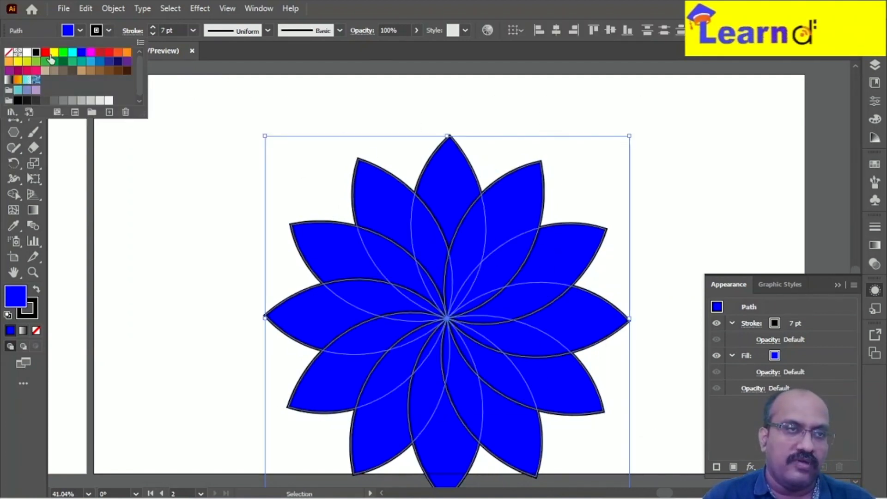
left_click(8, 54)
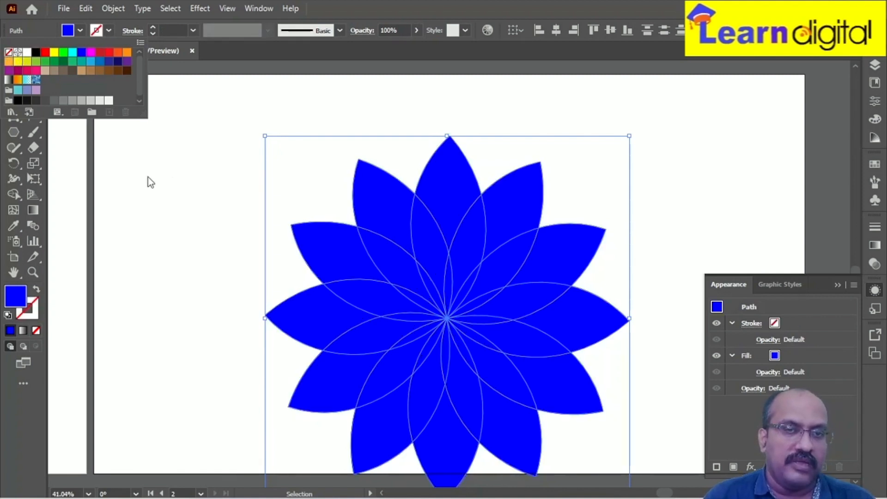
left_click(158, 161)
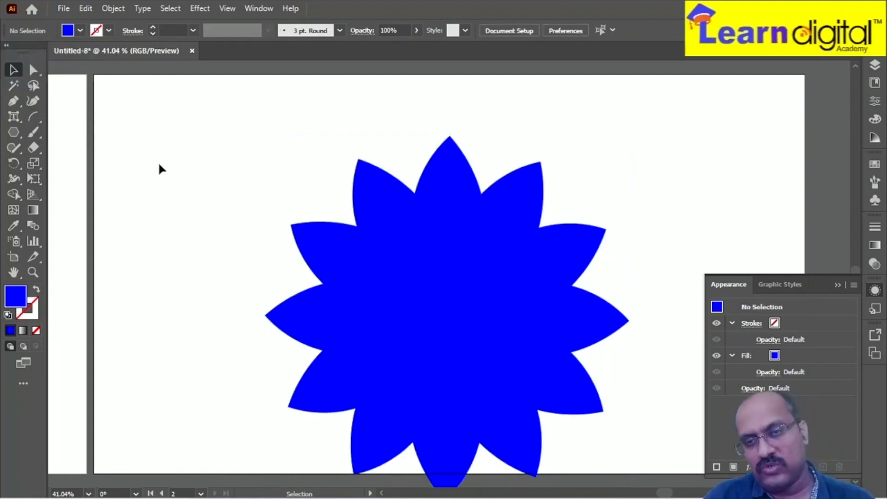
Move the whole flower up so that it fits inside the second artboard.
key("ctrl+minus")
key("ctrl+minus")
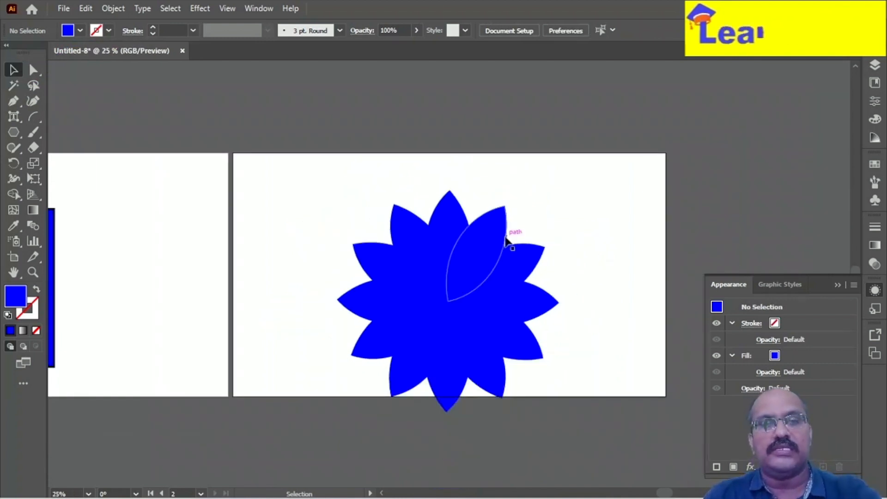
left_click_drag(328, 178, 587, 407)
left_click_drag(451, 330, 441, 306)
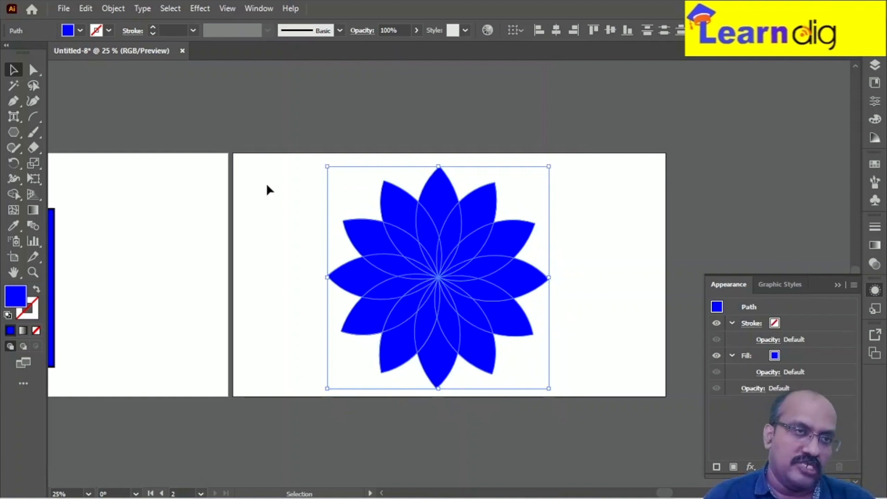
left_click(34, 115)
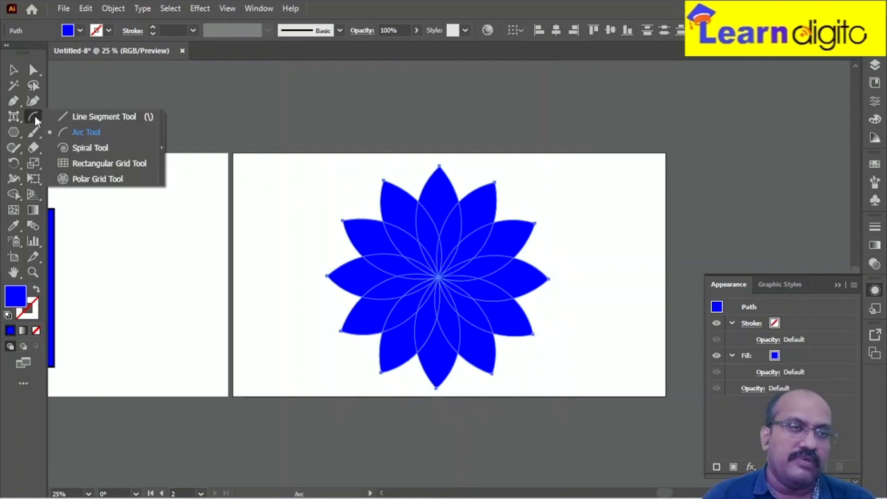
left_click(65, 132)
left_click(233, 115)
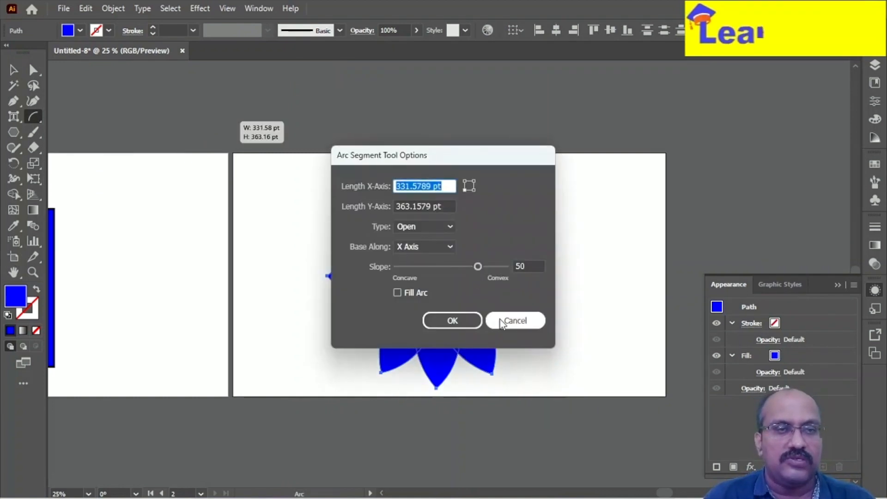
left_click(522, 326)
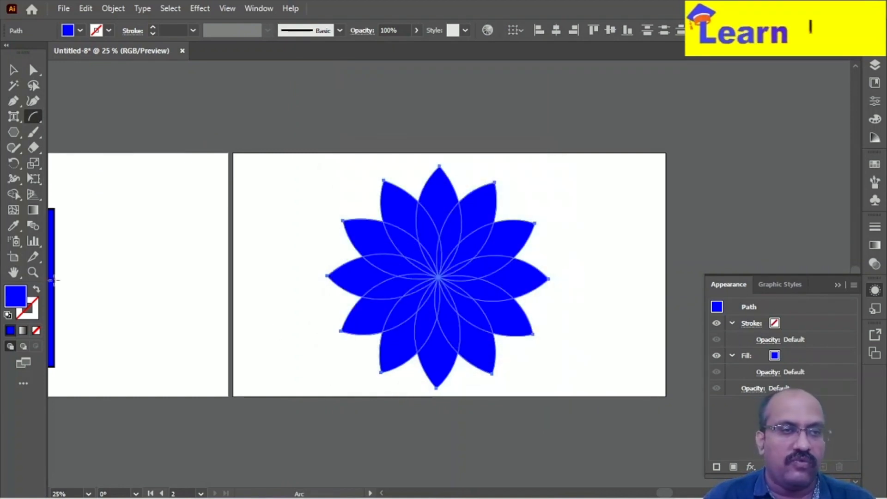
Add a third artboard and draw a spiral with no fill in its upper-left area.
left_click(14, 259)
left_click(178, 30)
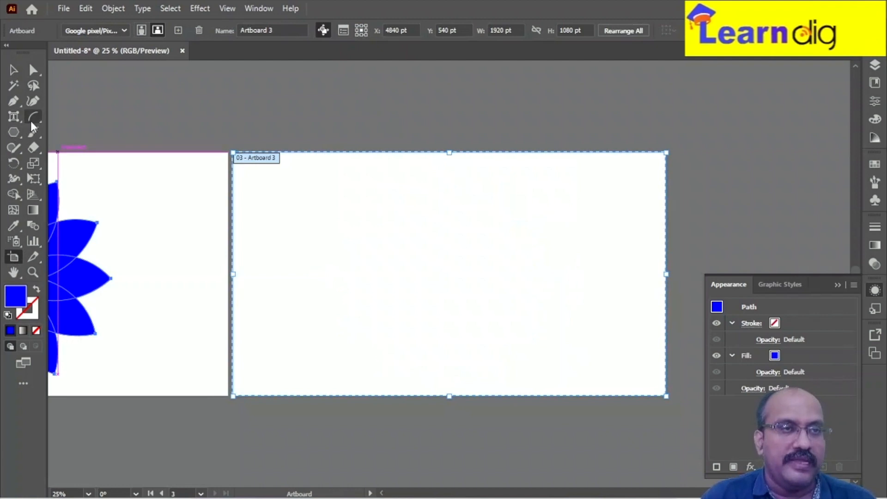
left_click(30, 121)
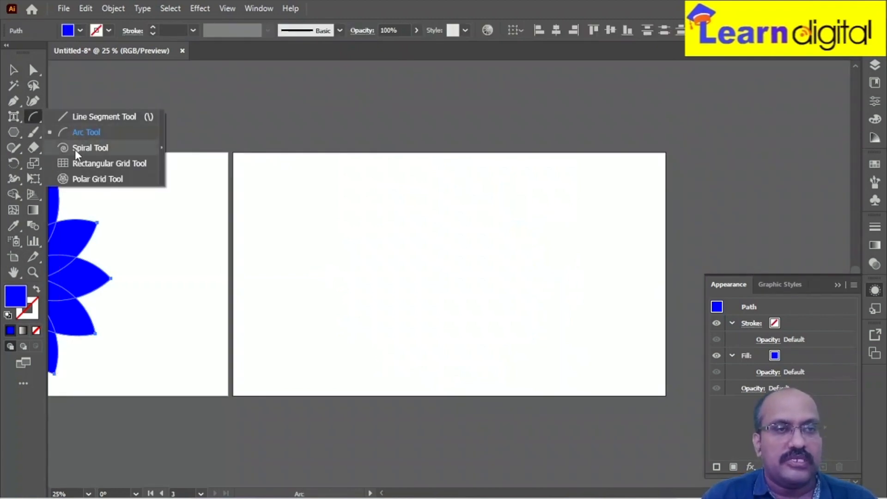
left_click(75, 150)
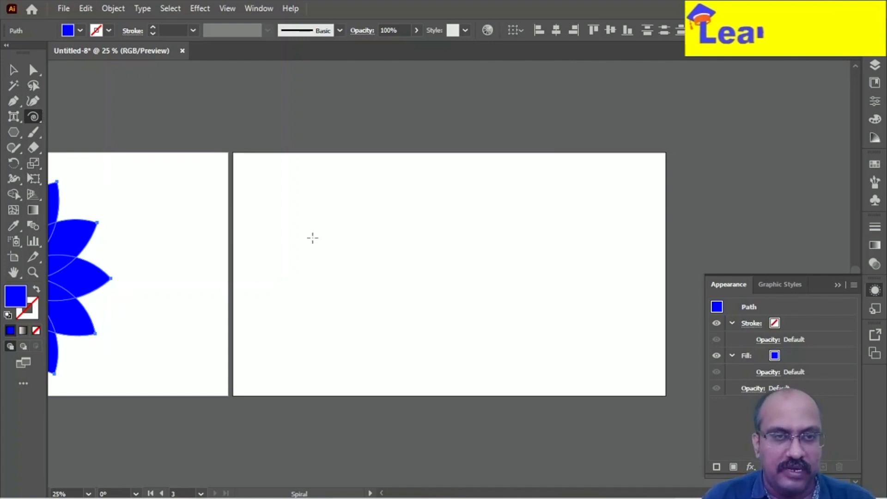
left_click_drag(321, 229, 378, 223)
key("slash")
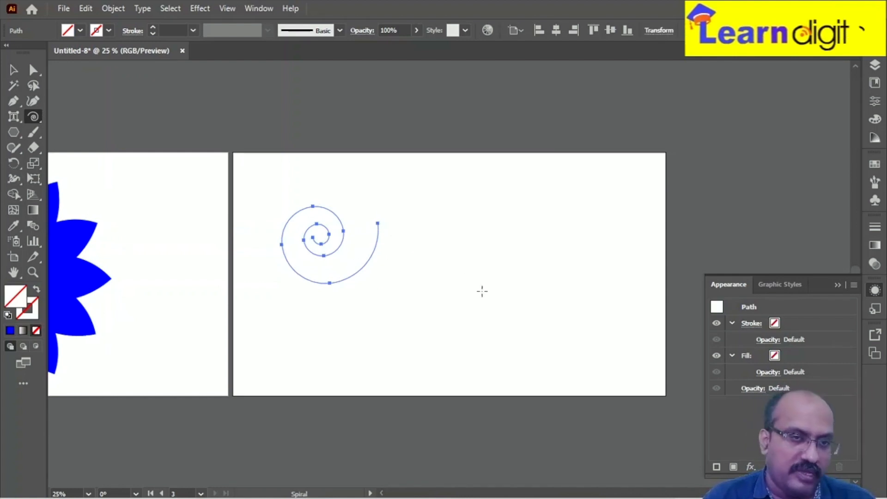
Give the spiral a black 18 pt stroke with the lens-shaped width profile that tapers at both ends.
left_click(109, 30)
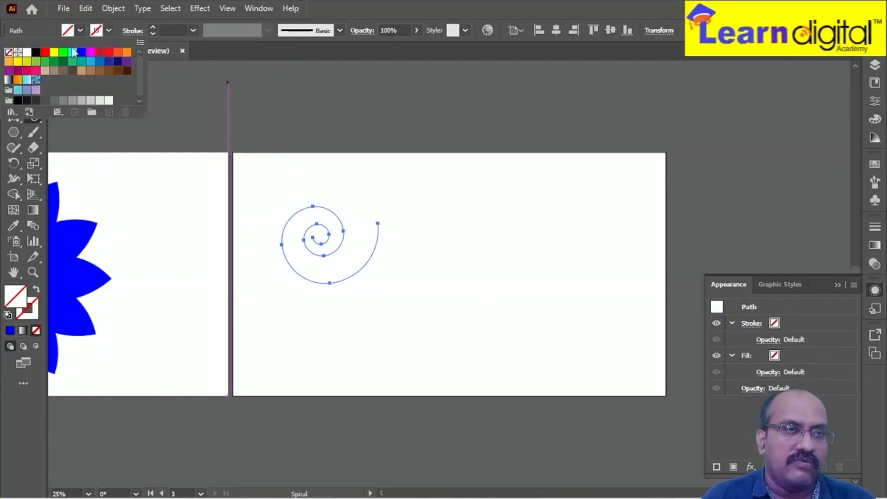
left_click(39, 53)
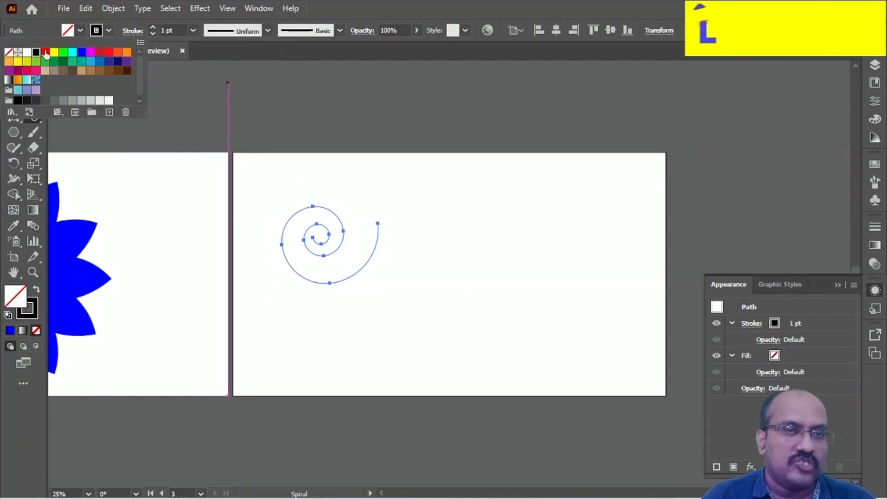
left_click(192, 31)
left_click(207, 214)
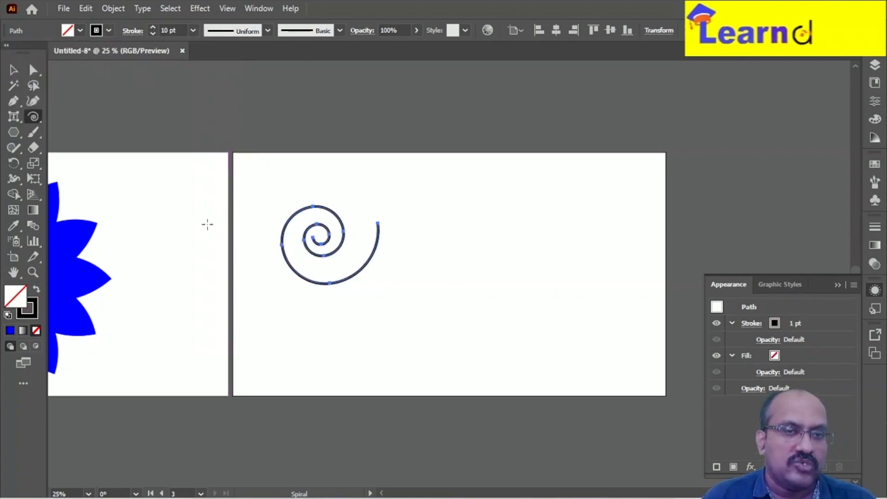
left_click(193, 30)
left_click(200, 271)
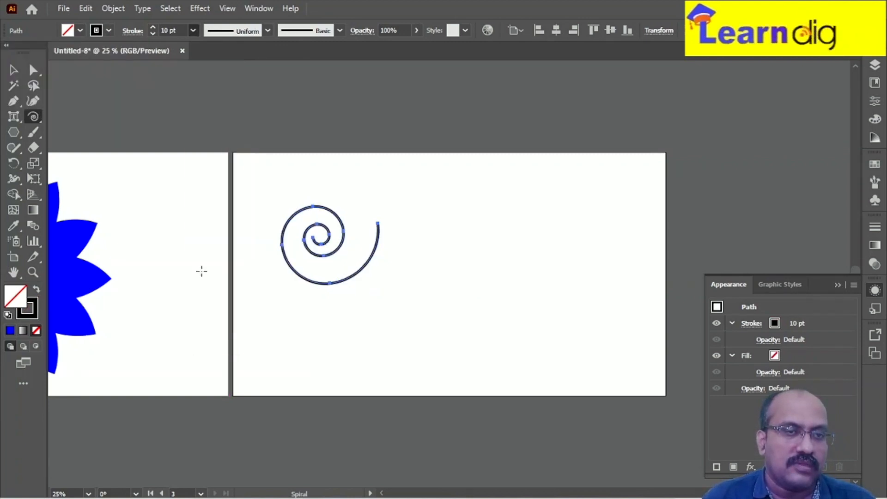
left_click(268, 30)
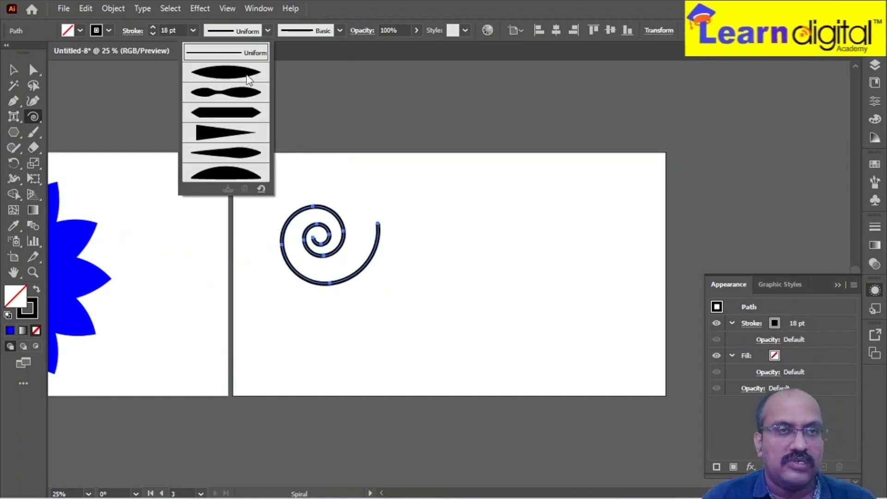
left_click(248, 74)
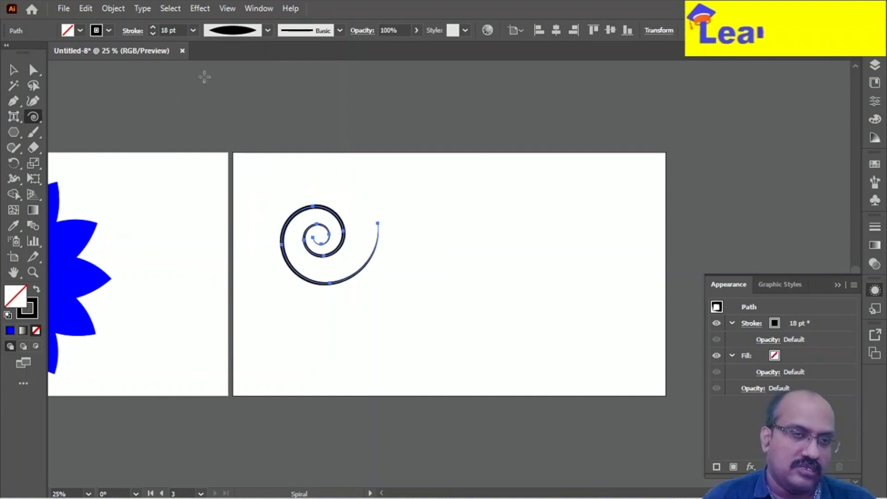
Duplicate the spiral to its right and reflect the copy across the vertical axis.
left_click(14, 69)
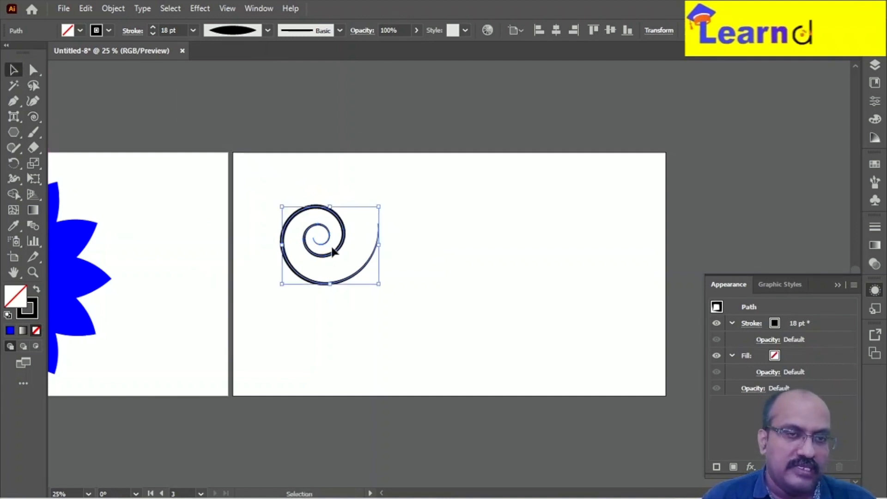
left_click_drag(338, 257, 459, 271)
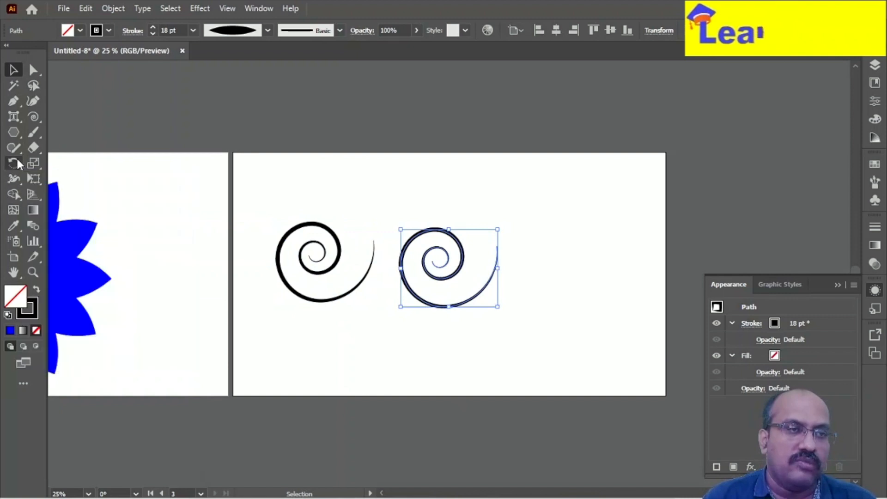
left_click(15, 160)
left_click(51, 180)
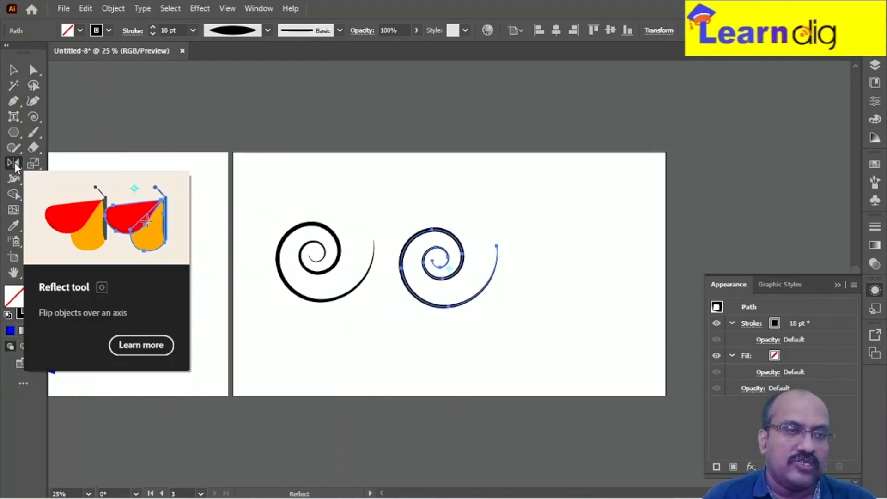
double_click(14, 163)
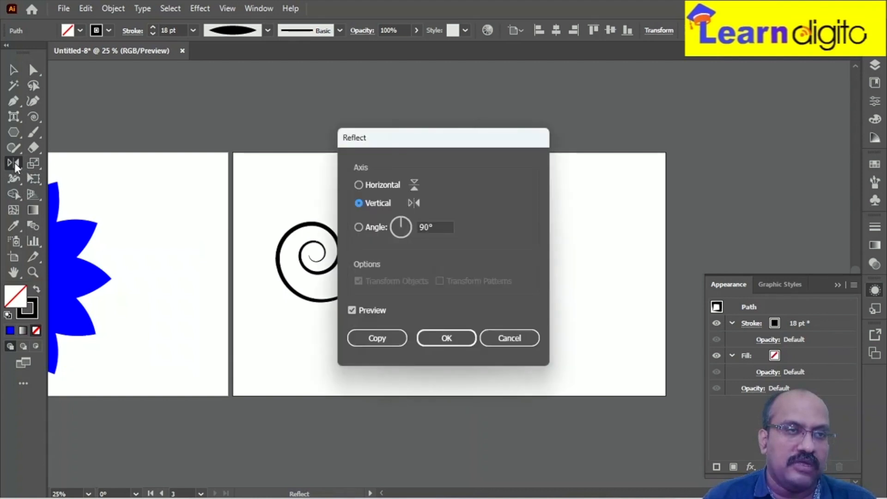
left_click(434, 339)
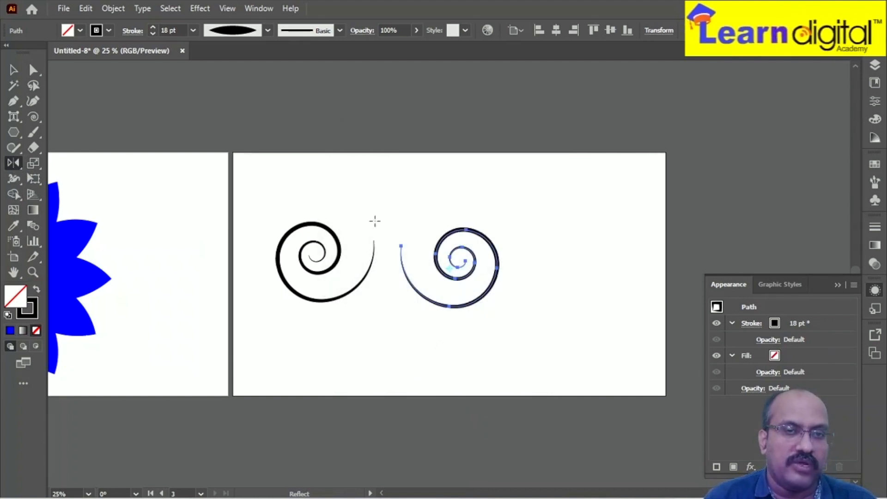
Move the mirrored spiral left until its thin outer end meets the original spiral's end, and deselect it.
left_click(13, 70)
left_click_drag(428, 299, 401, 297)
left_click(570, 291)
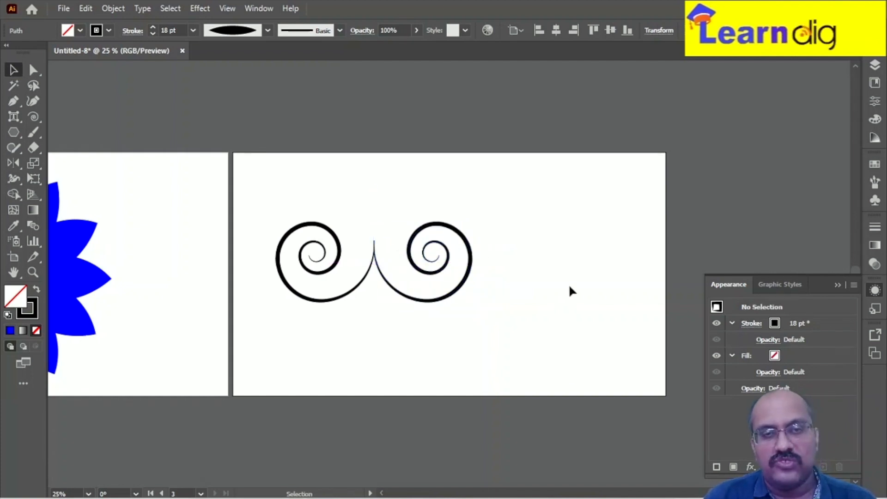
Draw a three-point open curve with the Curvature tool, running from top to bottom between the two spirals.
left_click(33, 101)
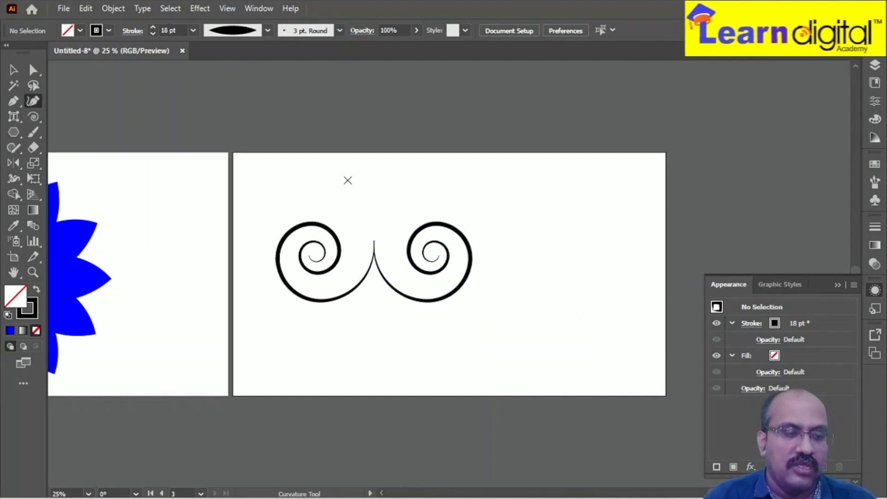
left_click(416, 160)
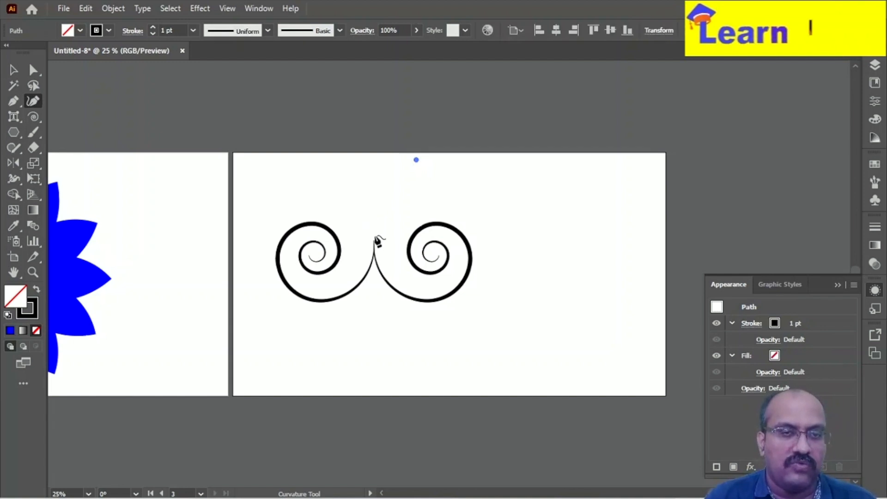
left_click(373, 299)
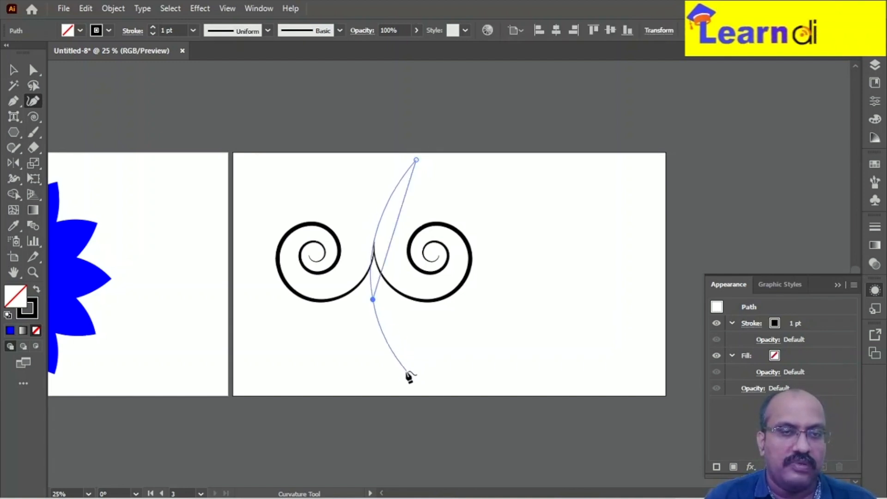
left_click(403, 373)
key("Escape")
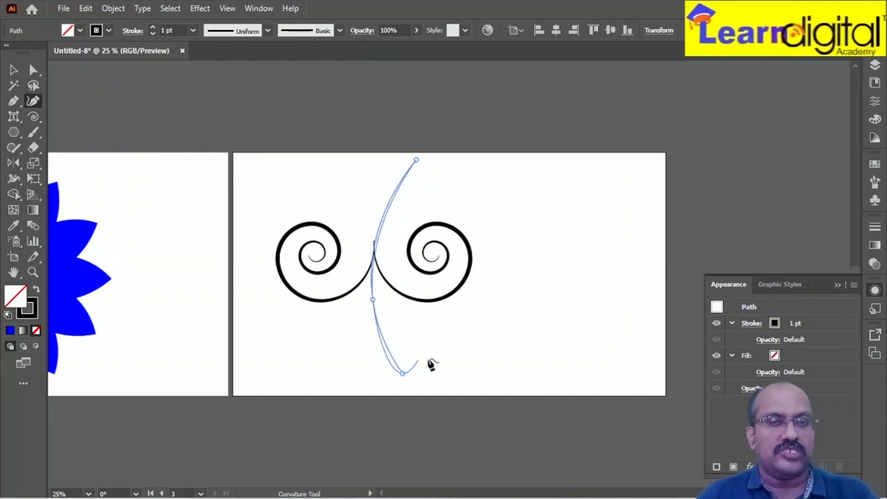
Set the middle curve's stroke to 16 pt with the lens-shaped tapered width profile, and deselect it.
left_click(192, 30)
left_click(215, 258)
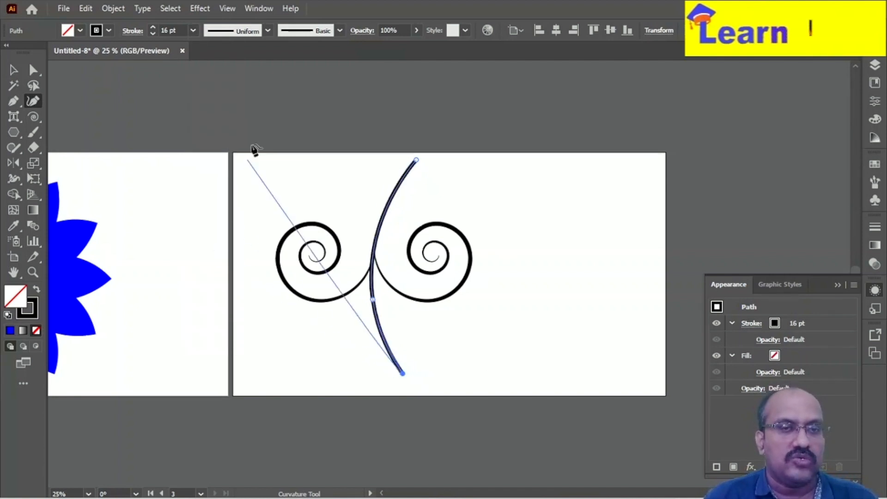
key("Escape")
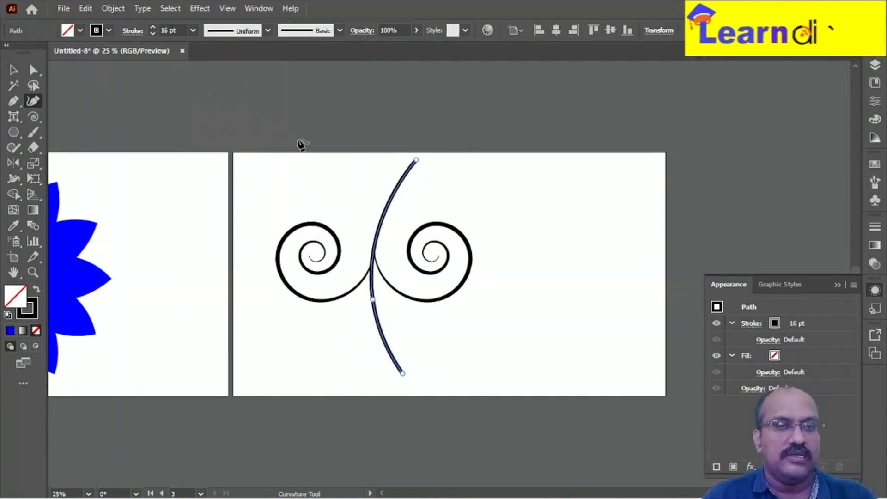
left_click(267, 30)
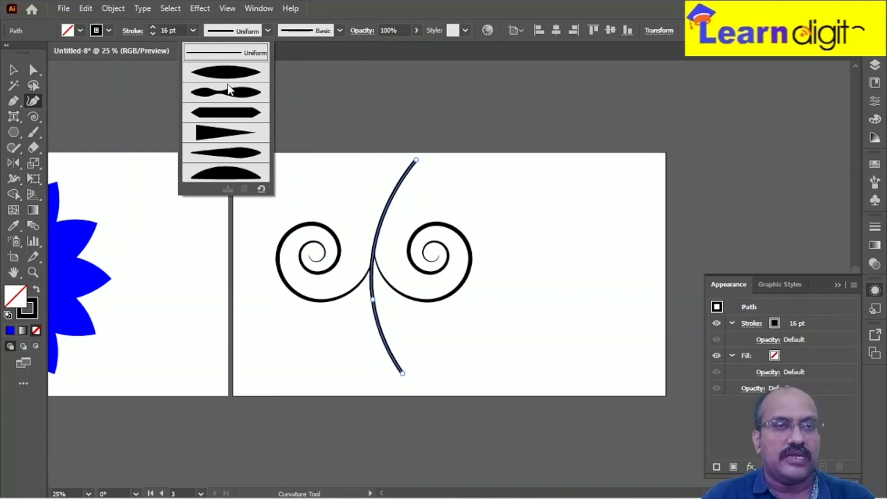
left_click(226, 80)
left_click(14, 69)
left_click(306, 154)
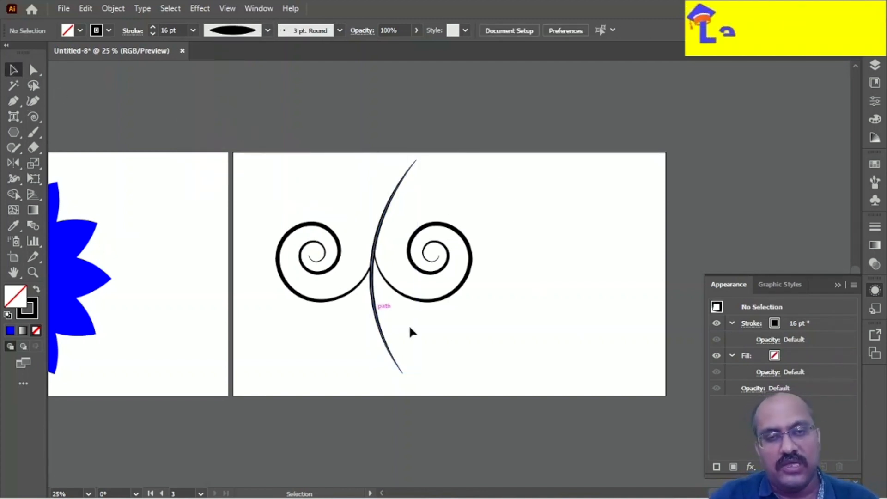
Select both spirals and the middle curve and move them together to the left side of the artboard.
left_click_drag(499, 150, 302, 357)
left_click_drag(383, 284, 328, 276)
left_click(470, 263)
Create a spiral with 25 segments in the empty right part of the artboard and shift it slightly down and right.
key("z")
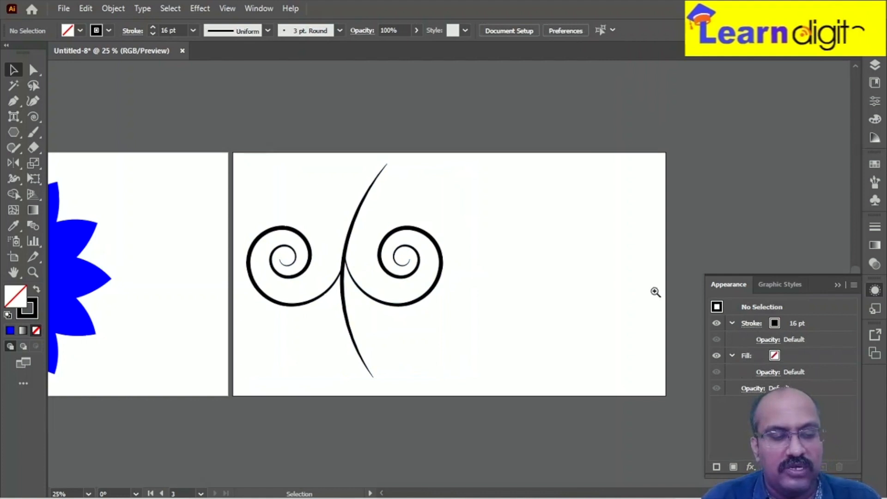
left_click(628, 288)
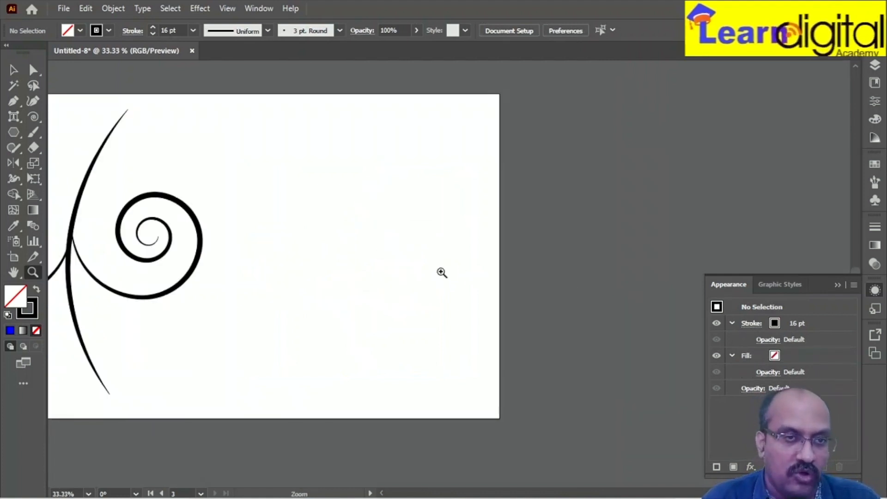
left_click_drag(412, 250, 583, 231)
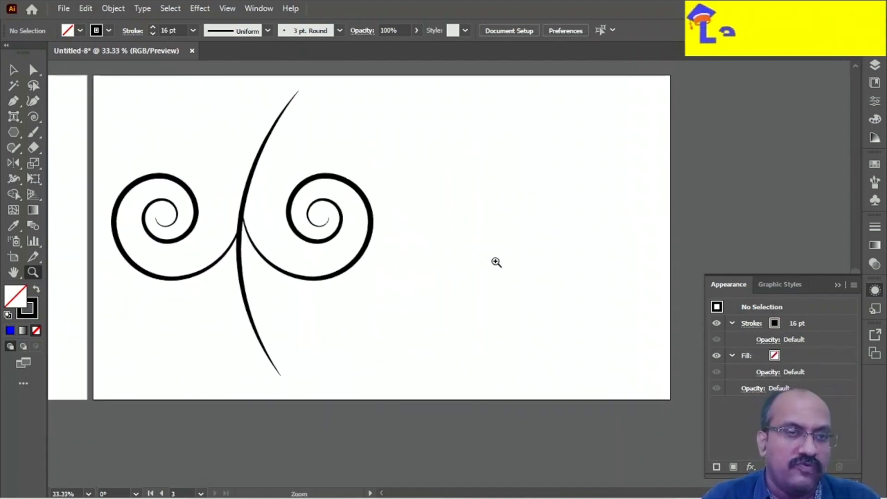
left_click(33, 116)
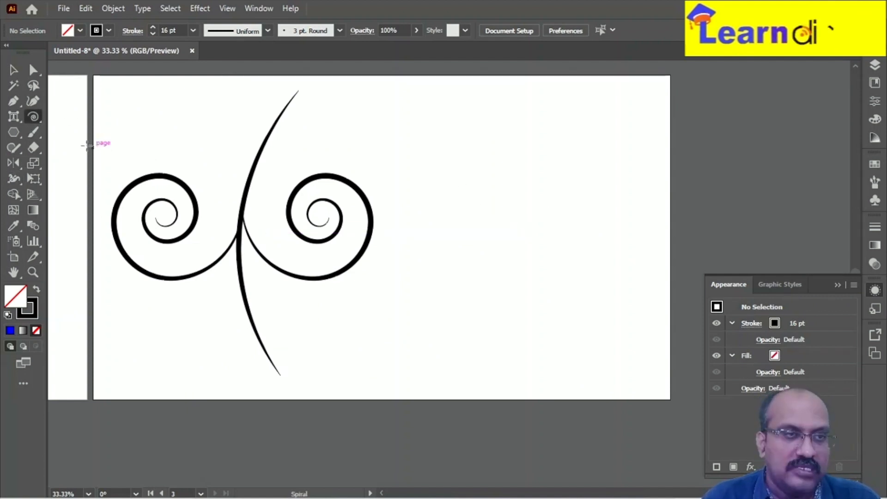
left_click(490, 184)
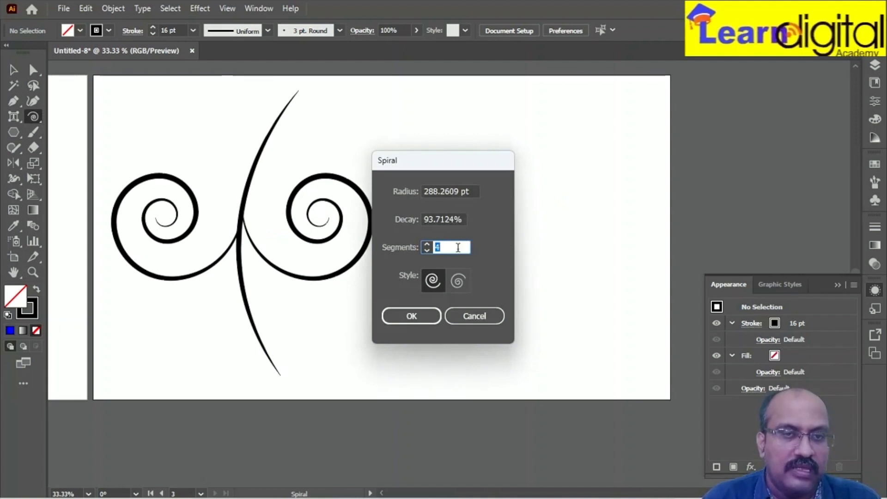
type("25")
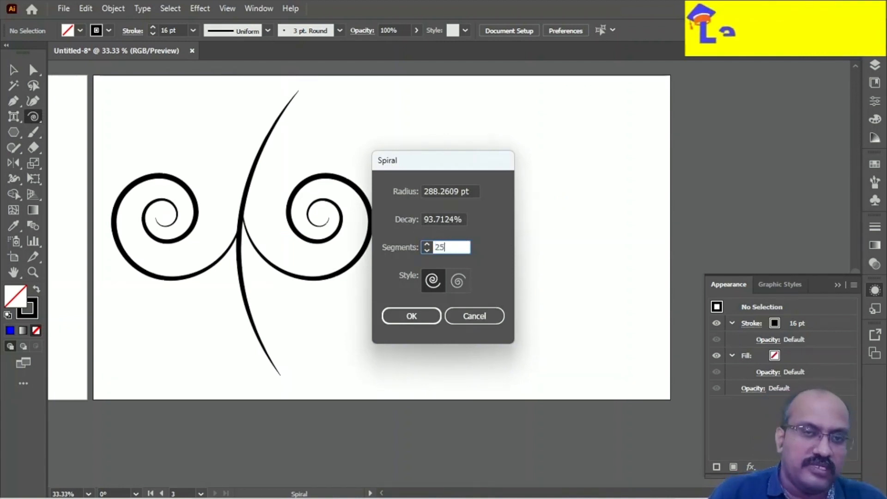
left_click(416, 315)
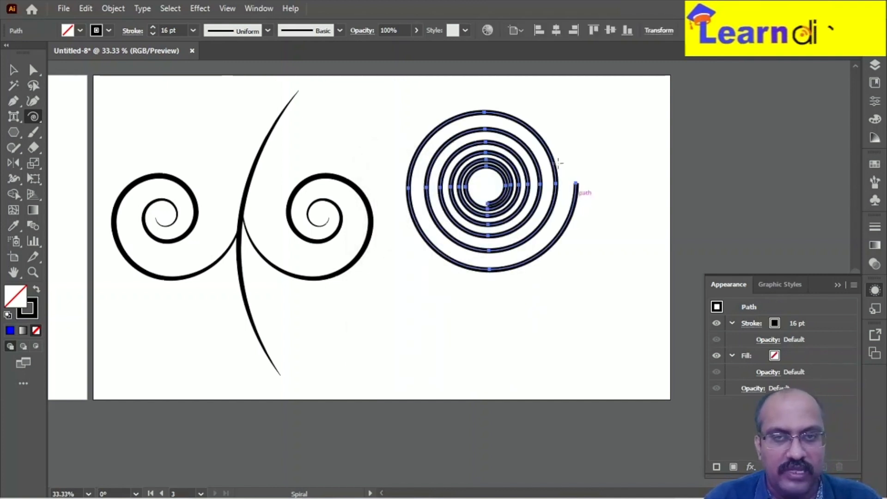
left_click(13, 70)
left_click_drag(510, 177, 532, 190)
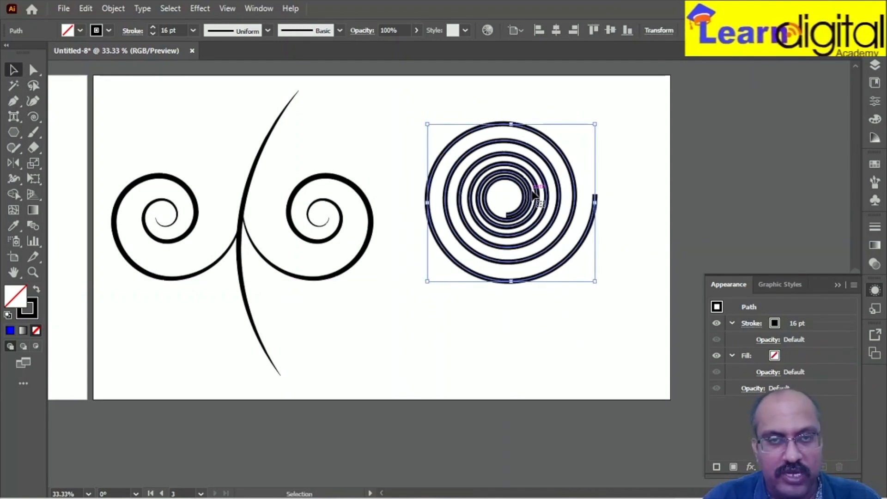
Set the new 25-segment spiral's stroke to 20 pt and colour it dark green.
key("z")
left_click_drag(483, 126, 610, 208)
left_click(192, 29)
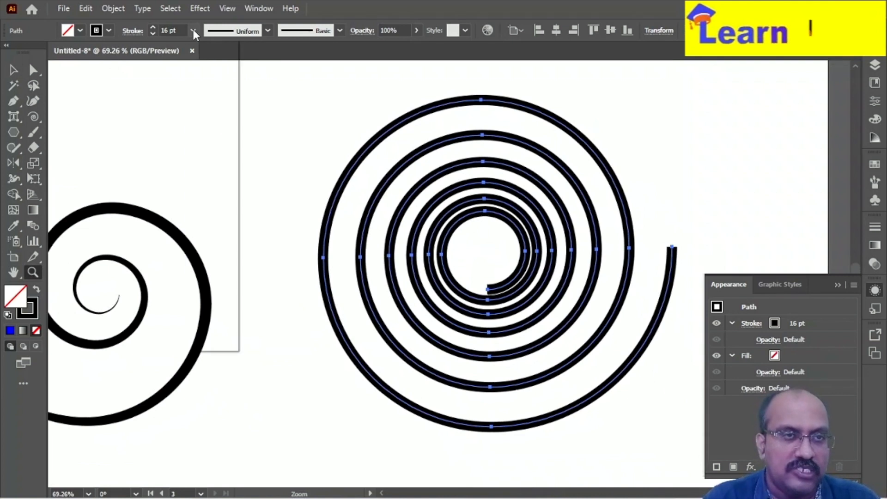
left_click(208, 287)
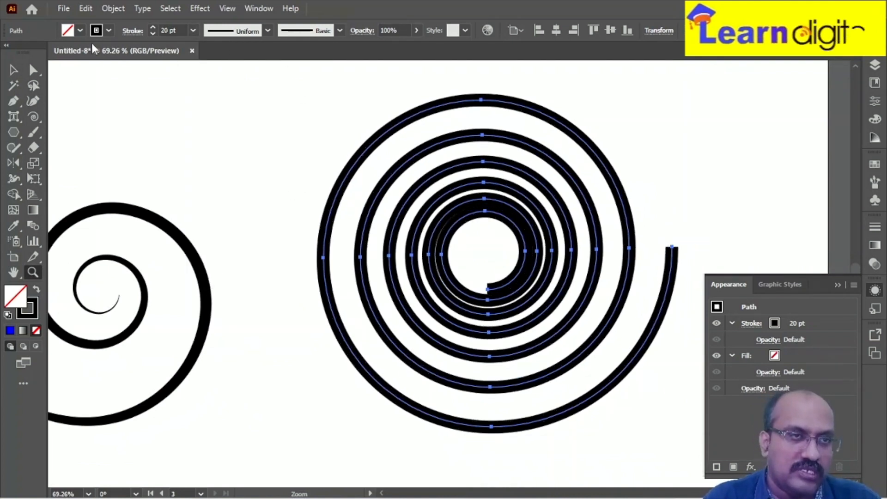
left_click(109, 31)
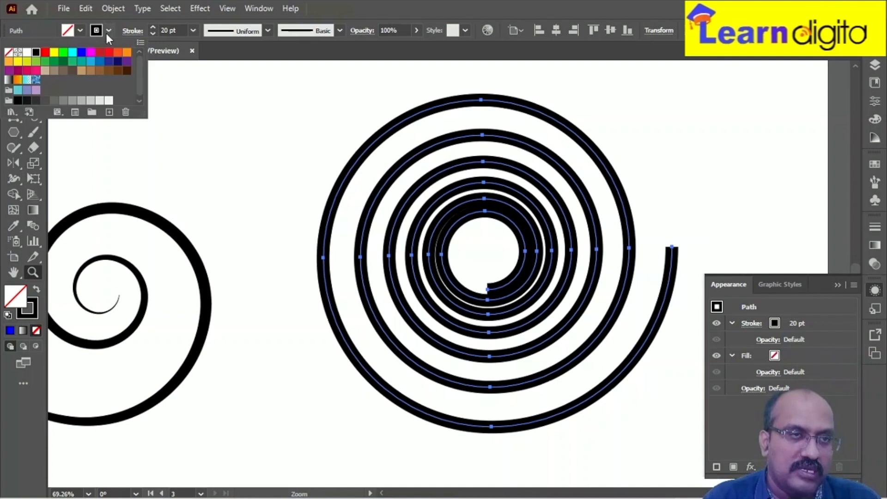
left_click(81, 55)
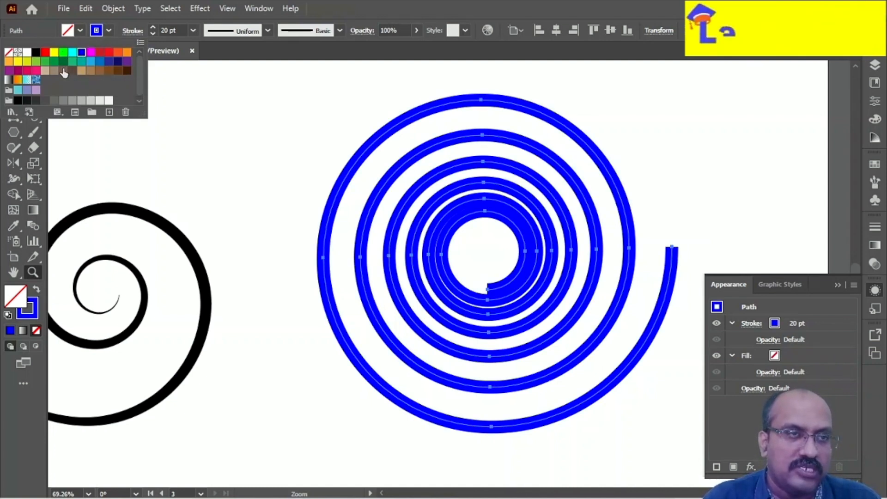
left_click(64, 61)
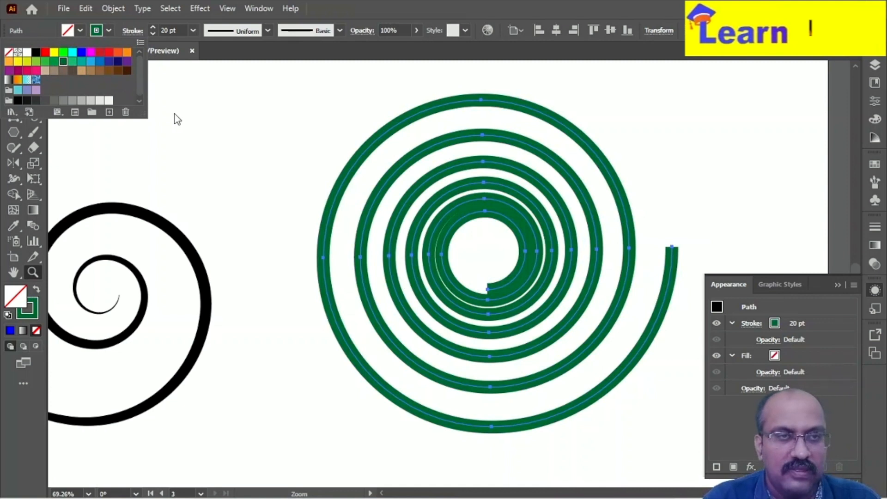
Apply the 3D and Materials Extrude effect to the selected green spiral.
left_click(193, 7)
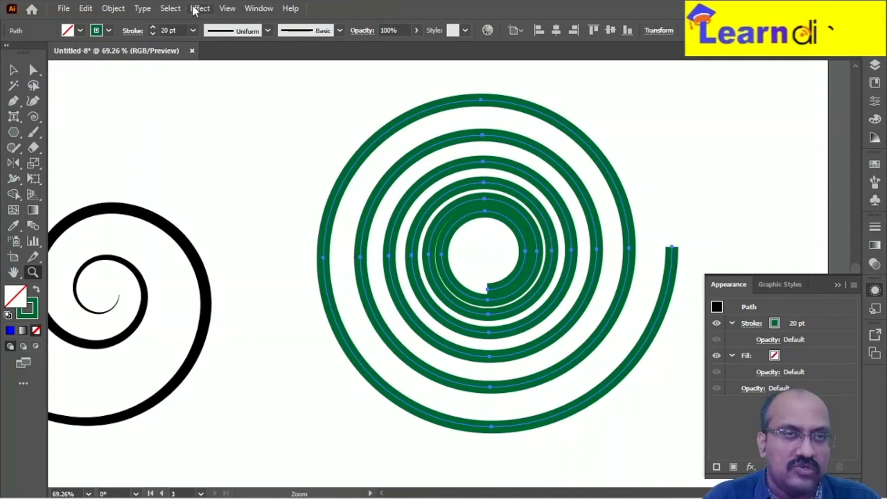
left_click(194, 9)
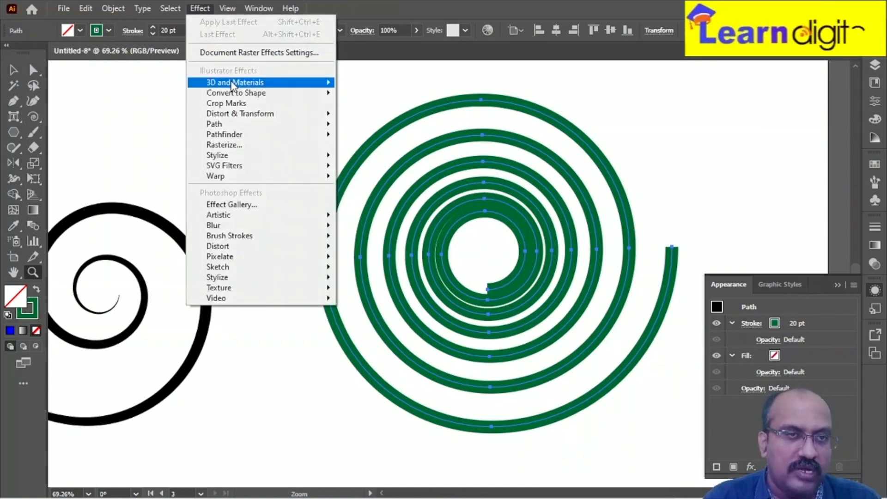
mouse_move(233, 84)
left_click(368, 85)
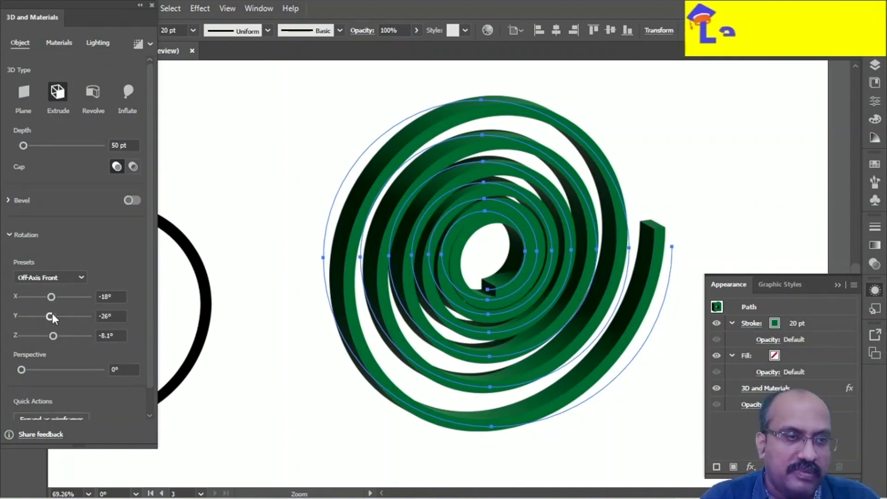
Rotate the extruded green spiral to 83° about the X axis, close the 3D settings and deselect it.
left_click_drag(52, 296, 70, 295)
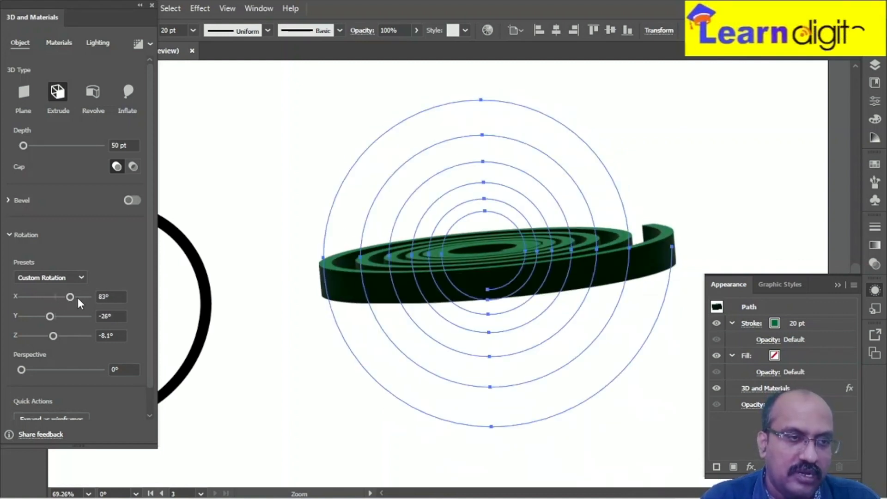
left_click(151, 3)
left_click(13, 70)
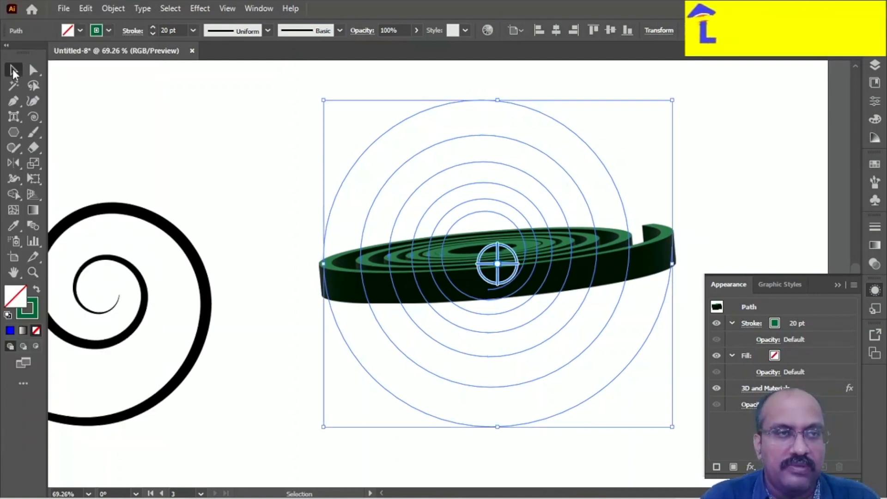
left_click(141, 131)
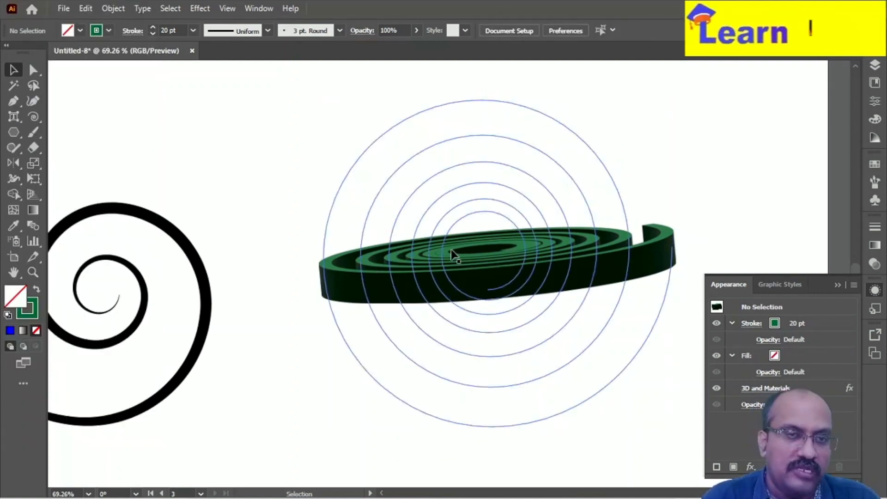
Add a new 1920 × 1080 pt artboard beside the spiral artboard and activate the Rectangular Grid tool.
left_click(33, 121)
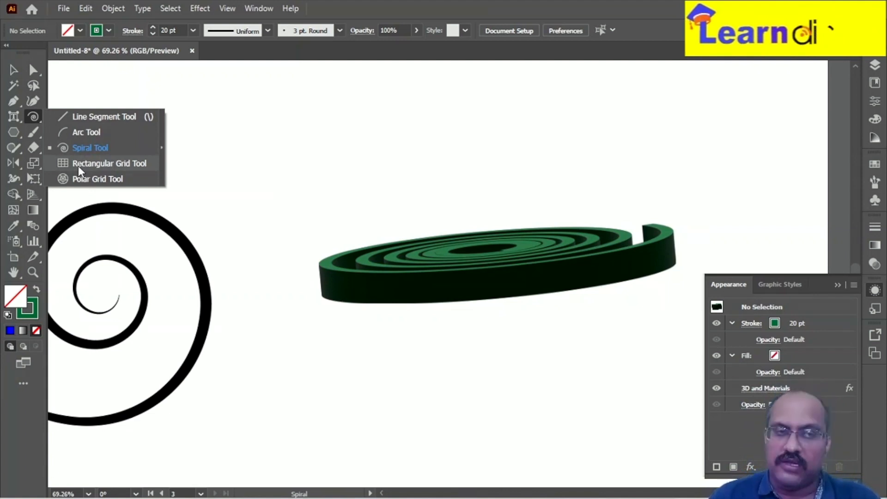
left_click(14, 260)
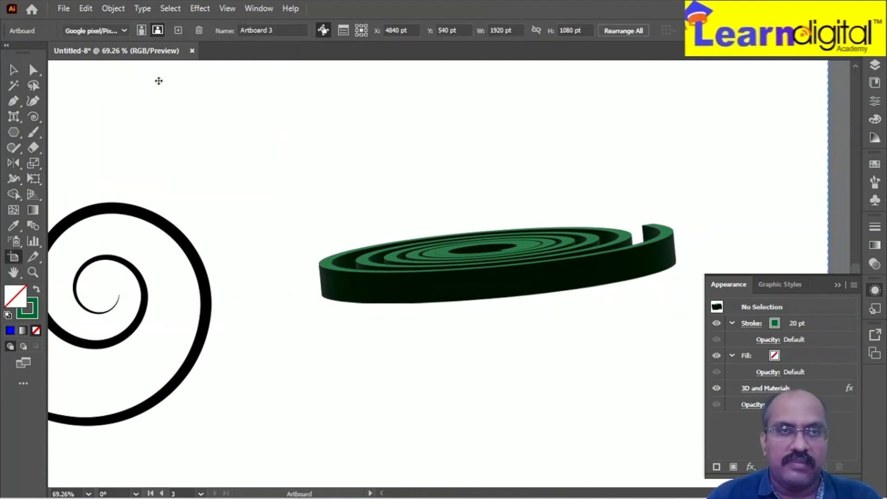
left_click(177, 31)
key("ctrl+minus")
key("ctrl+minus")
key("ctrl+minus")
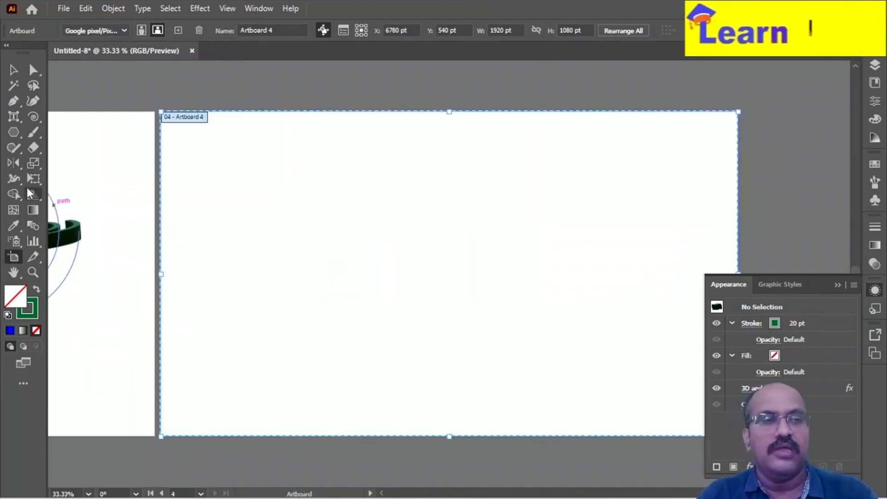
left_click(33, 117)
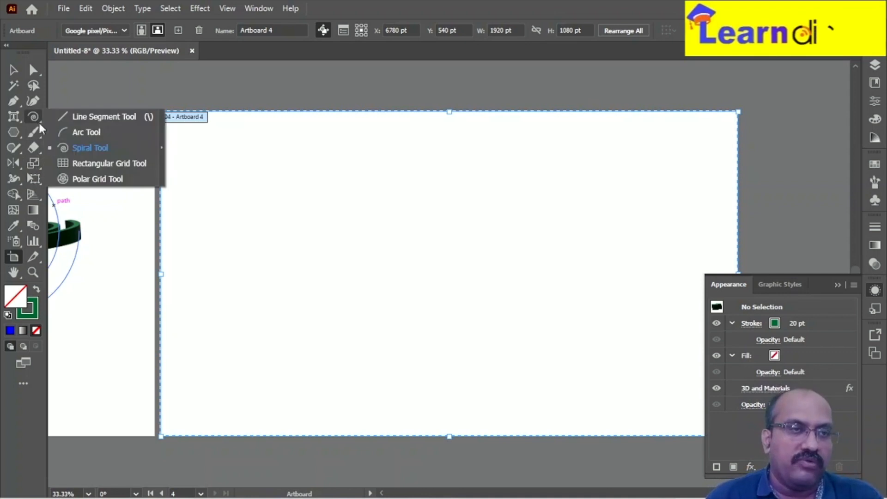
left_click(80, 166)
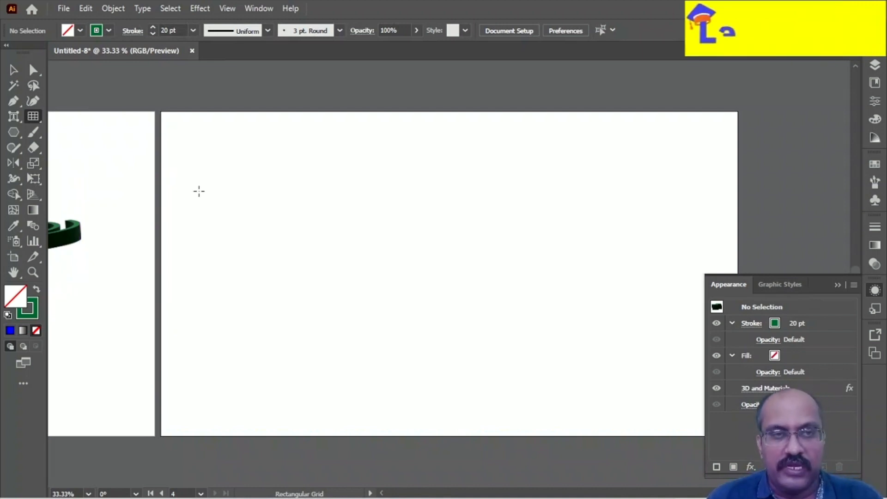
type("www.google.com")
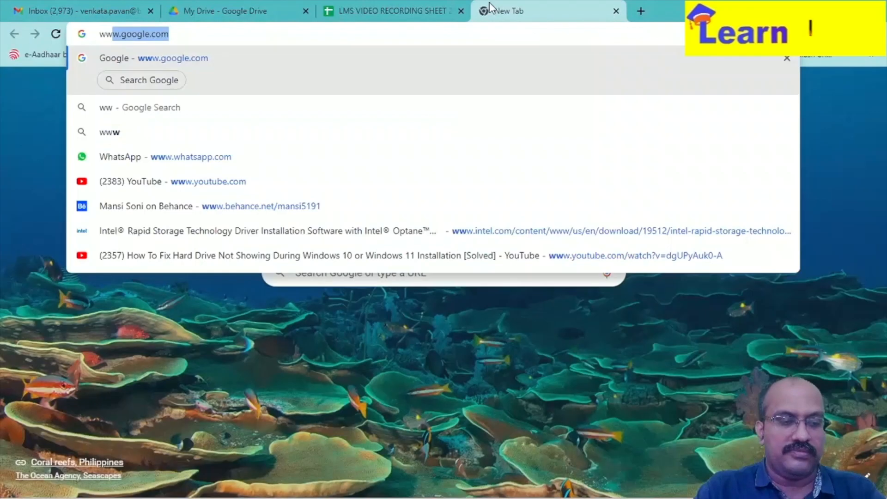
key("Return")
type("che")
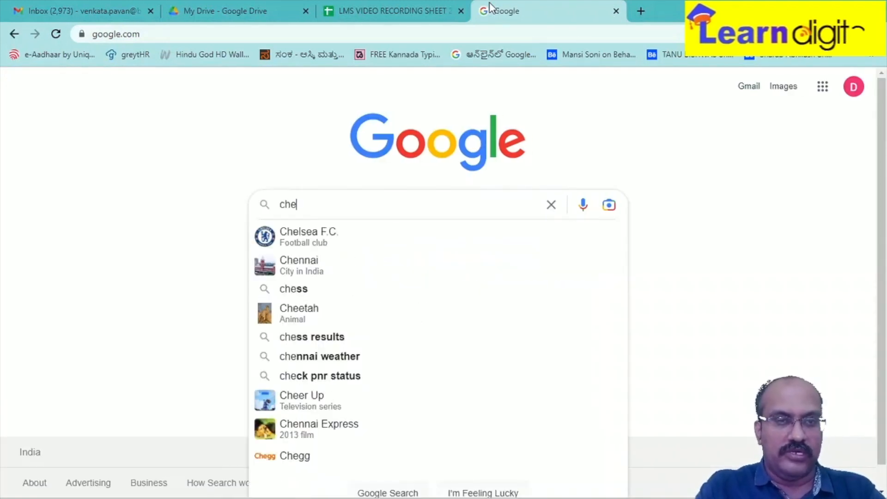
type("ss boe")
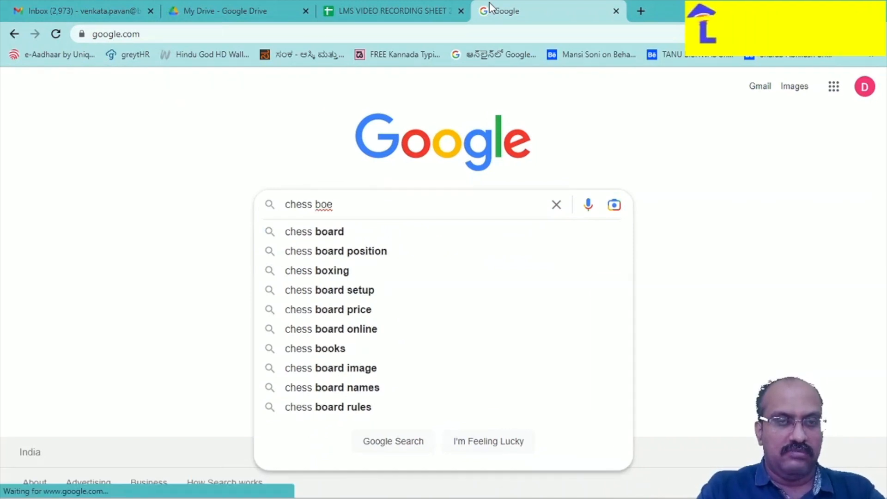
key("BackSpace")
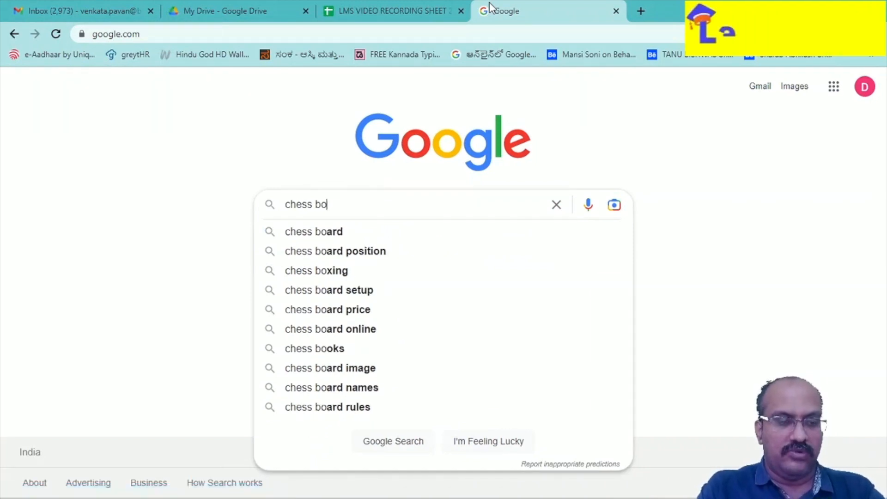
type("ard")
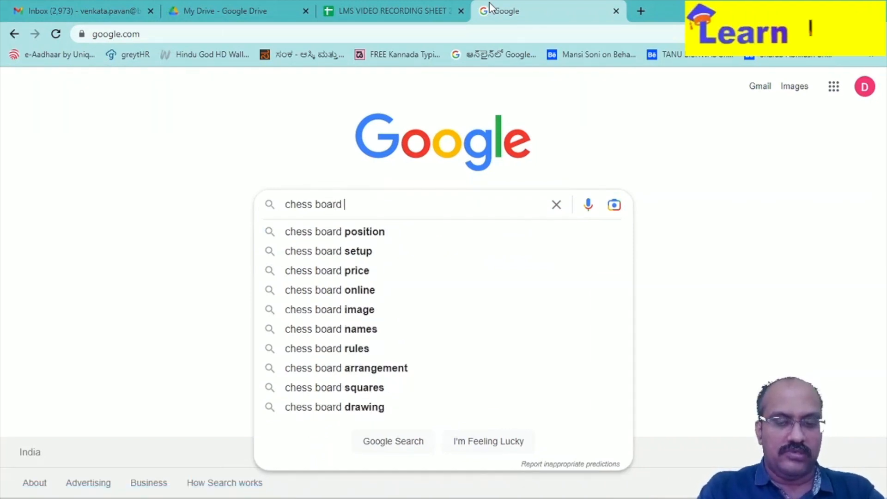
key("Return")
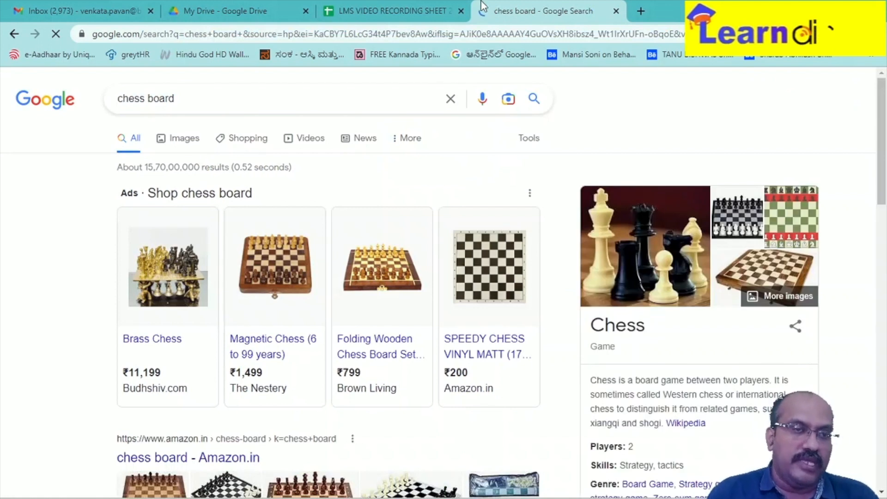
Browse the chess board image results and examine the plain black-and-white board as a reference.
left_click(184, 139)
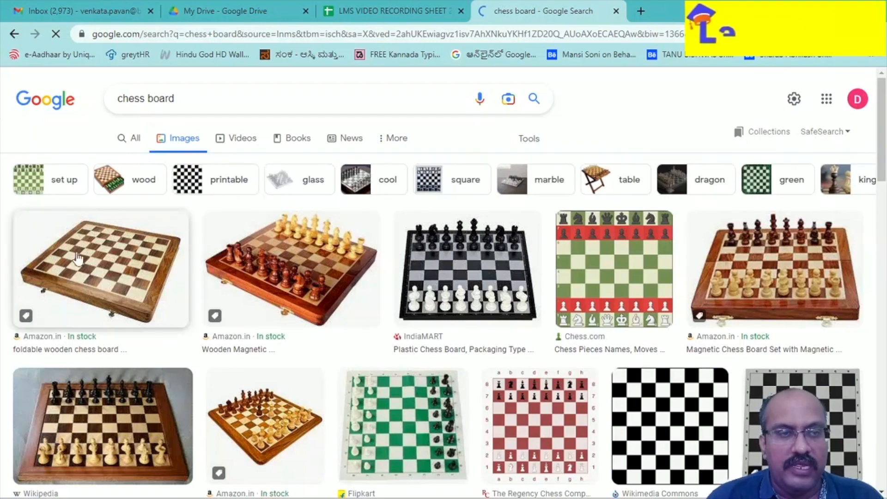
scroll(498, 429, "down", 3)
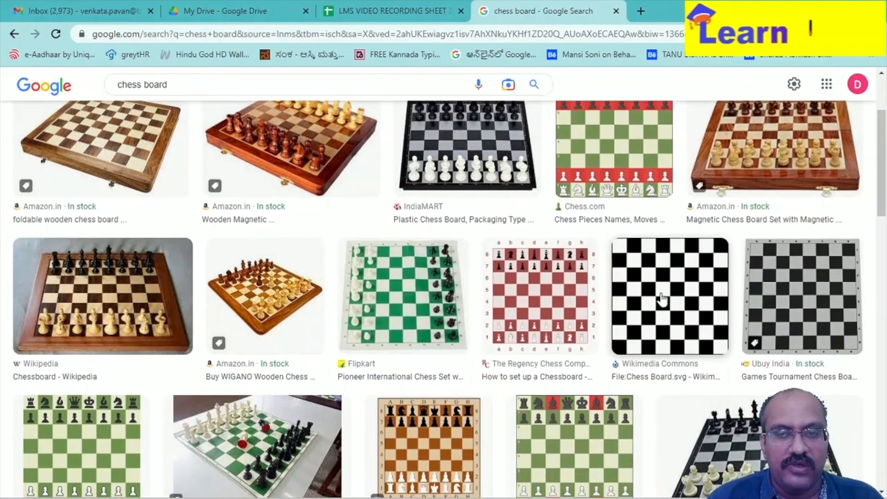
left_click(710, 308)
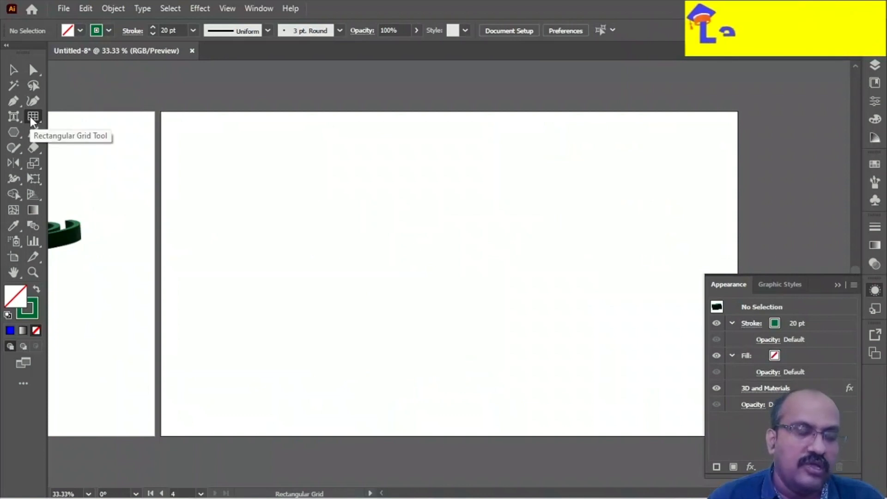
Return to Illustrator and create a 100 × 100 pt rectangular grid with 8 horizontal and 8 vertical dividers on the empty artboard.
right_click(32, 121)
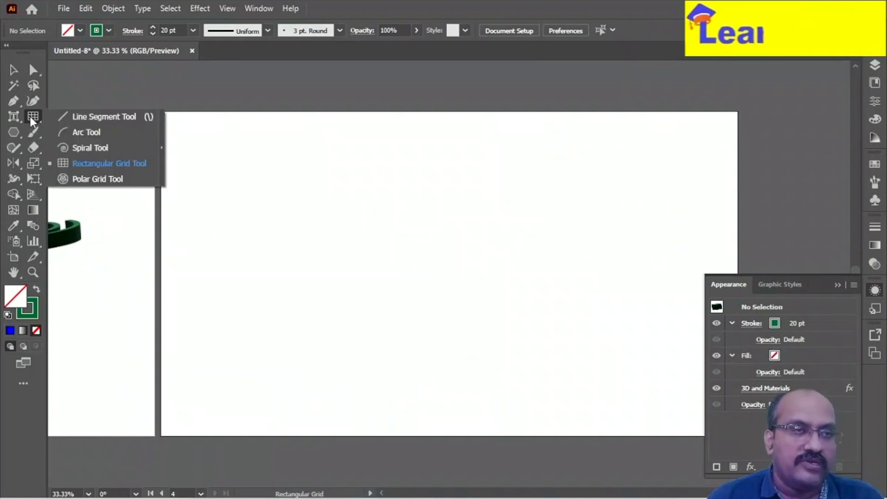
left_click(91, 165)
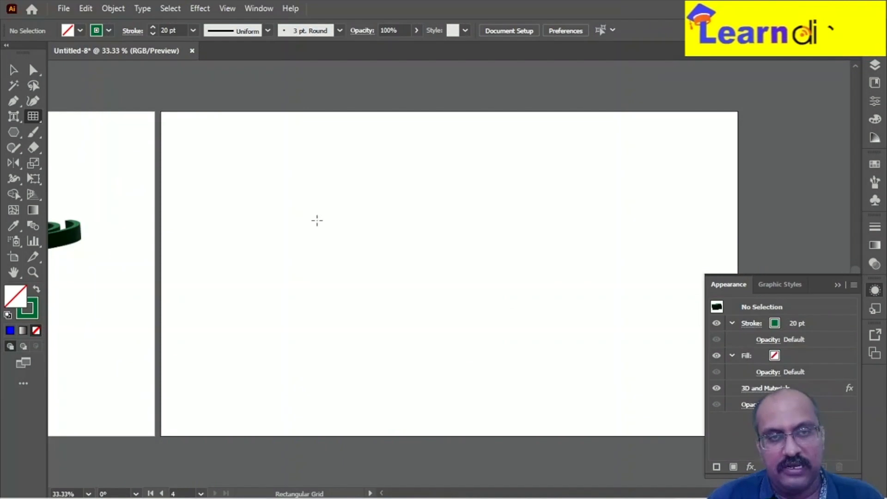
left_click(357, 218)
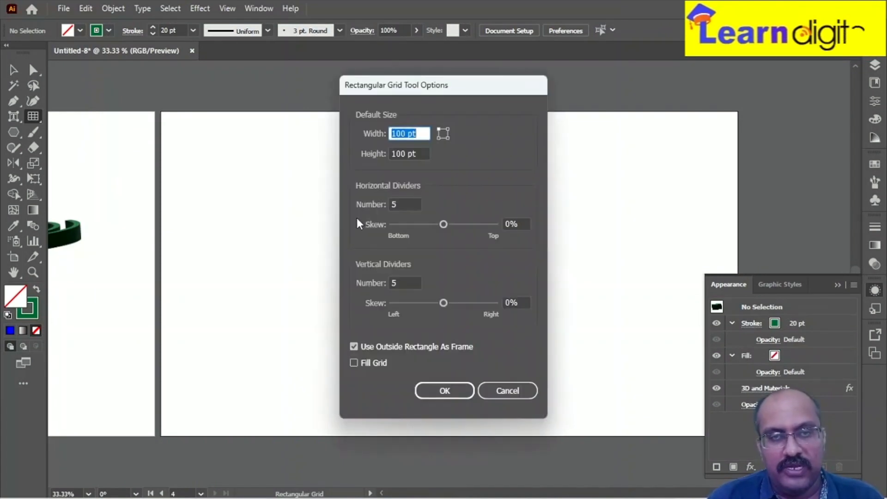
left_click(411, 204)
type("8")
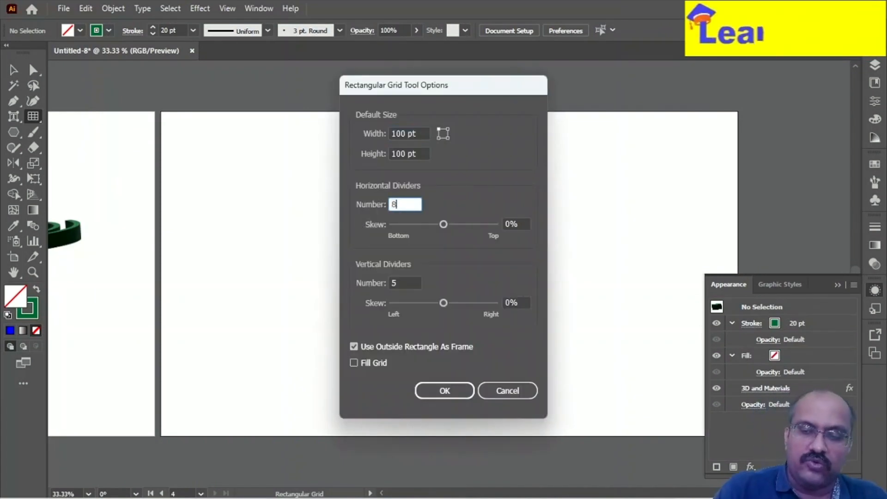
left_click(405, 279)
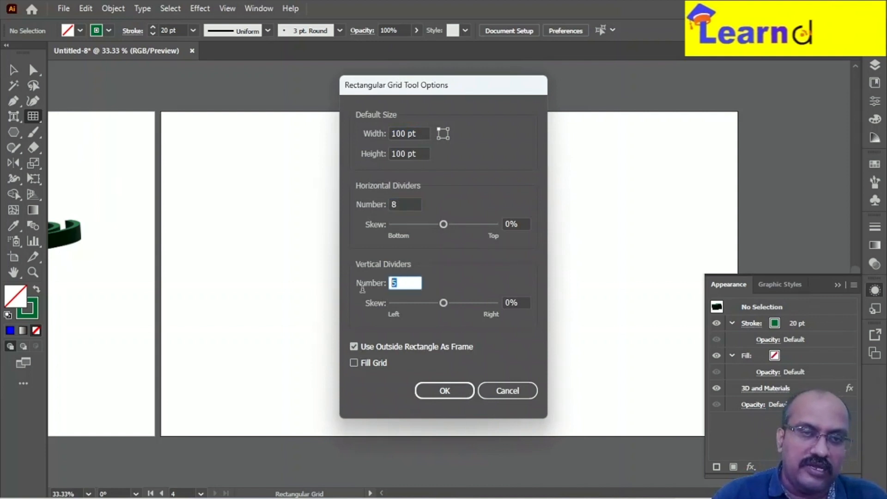
type("8")
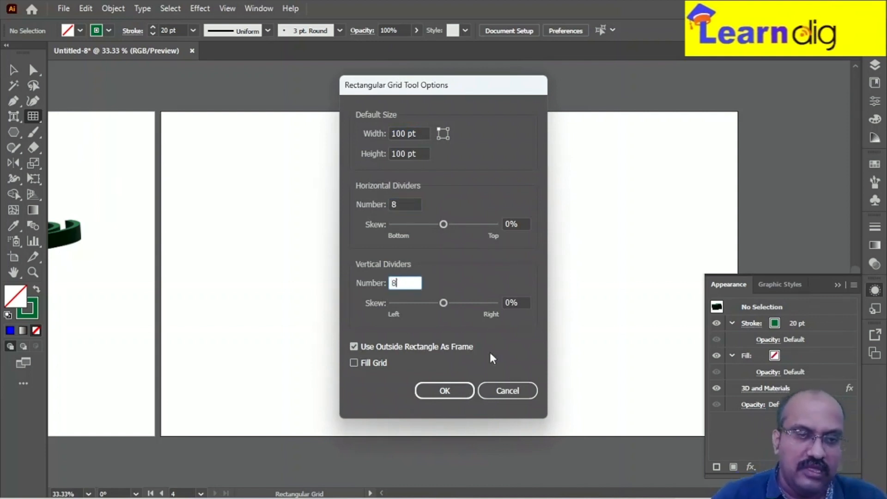
left_click(437, 391)
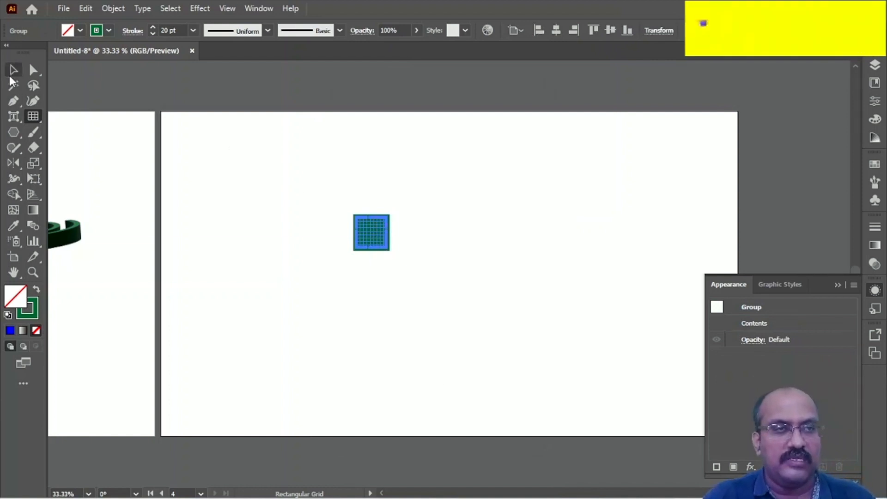
Scale the grid up proportionally to nearly the artboard's height and move it to the artboard's centre.
left_click(12, 70)
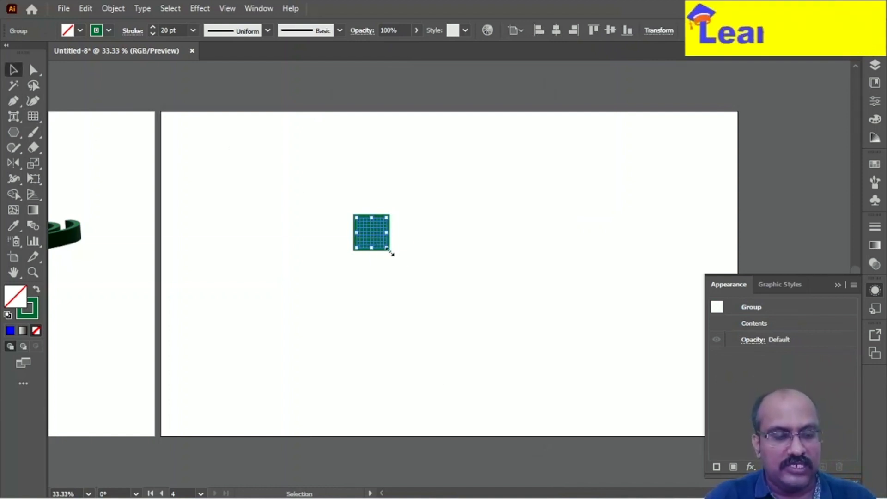
left_click_drag(391, 252, 561, 376)
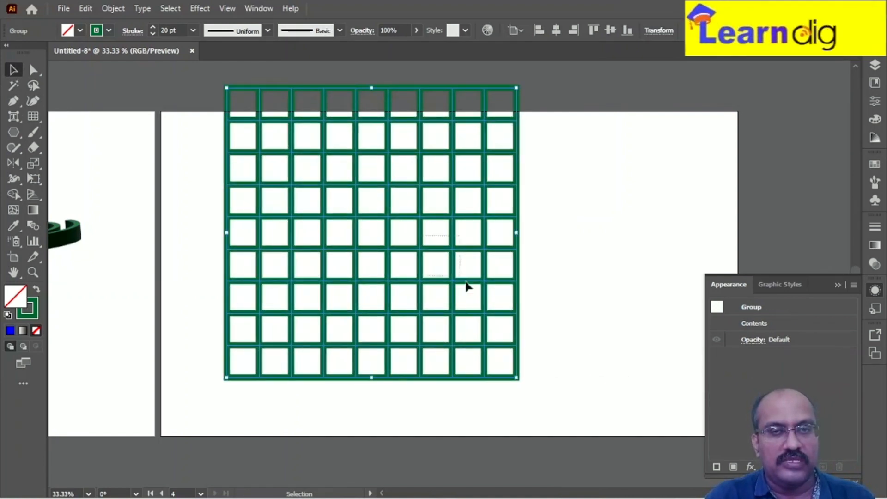
mouse_move(449, 250)
left_mouse_down()
mouse_move(479, 285)
mouse_move(509, 292)
left_mouse_up()
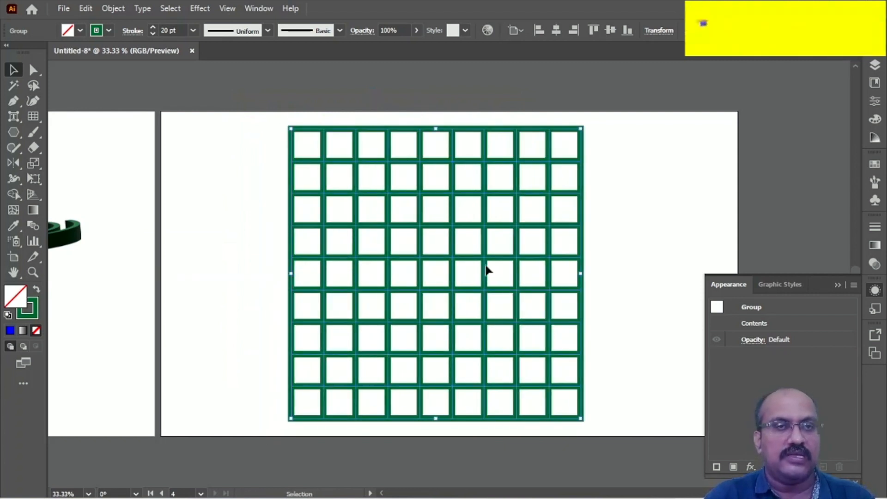
Try a 1 pt stroke on the grid, and set its stroke weight to 5 pt.
left_click(193, 31)
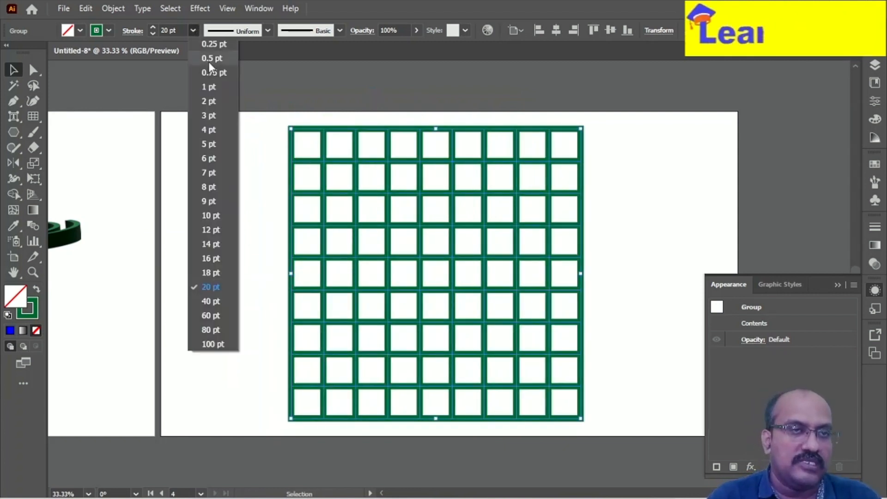
left_click(209, 87)
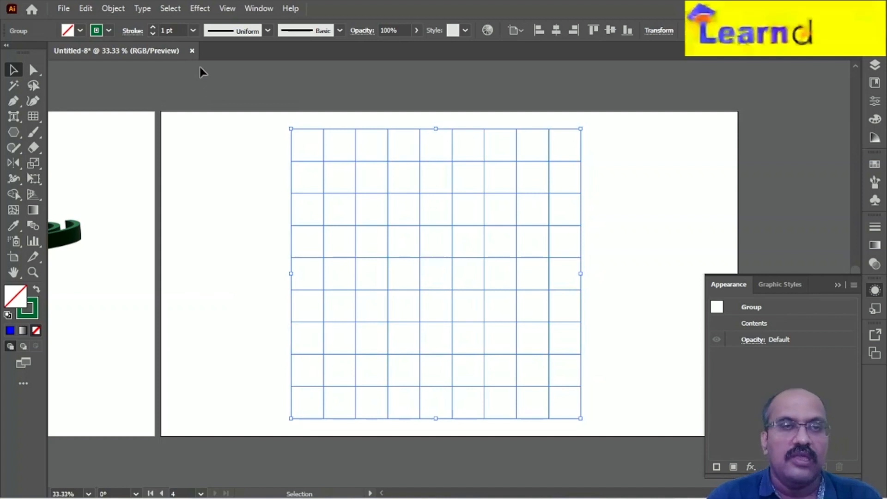
left_click(191, 31)
left_click(208, 145)
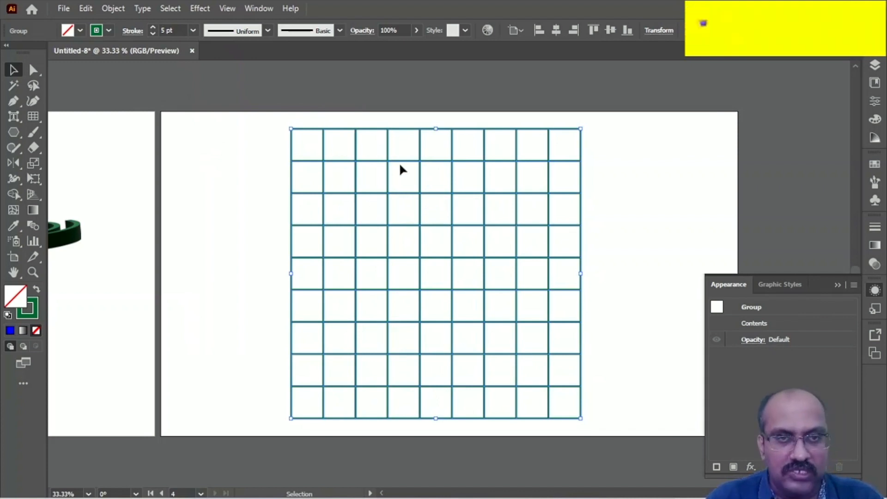
Fill every other square of the grid's top row with RGB red using the Shape Builder tool, starting at the first square.
left_click_drag(14, 194, 65, 192)
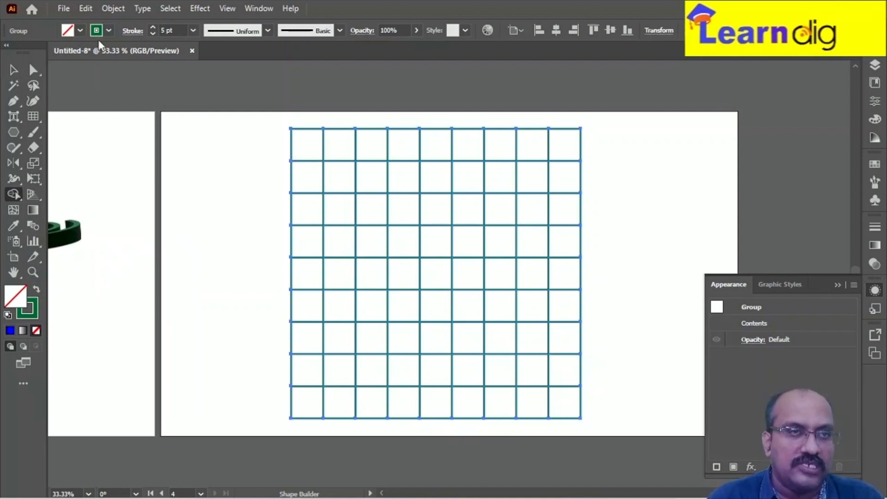
left_click(80, 31)
left_click(45, 52)
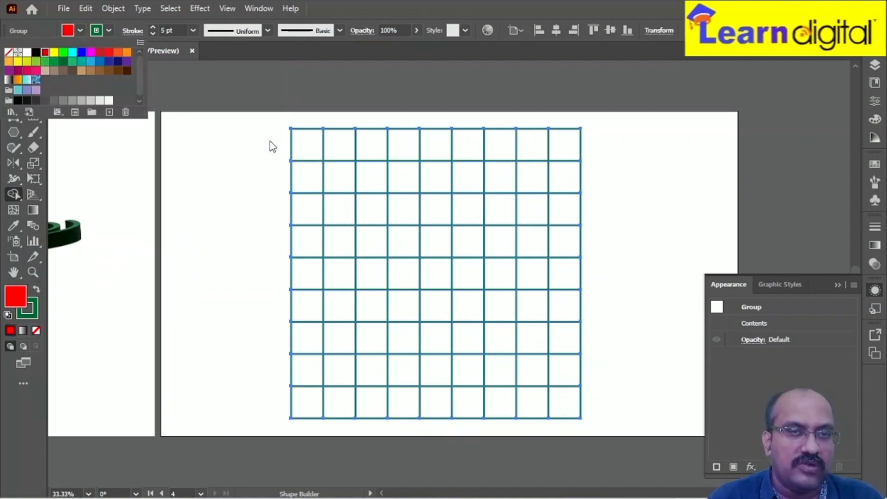
left_click(305, 143)
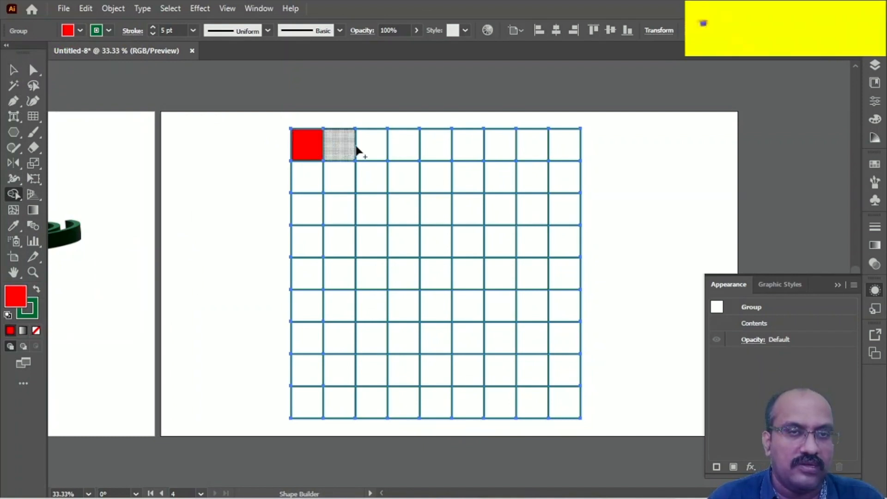
left_click(430, 143)
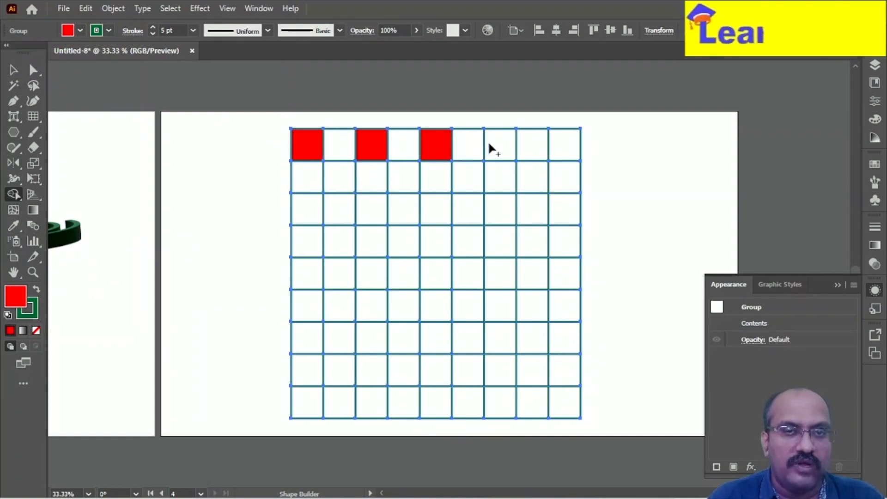
left_click(497, 142)
left_click(559, 146)
Fill the alternating squares of the grid's second and third rows with red in a checkerboard pattern.
left_click(527, 178)
left_click(465, 179)
left_click(401, 185)
left_click(335, 182)
left_click(432, 213)
left_click(496, 214)
left_click(558, 218)
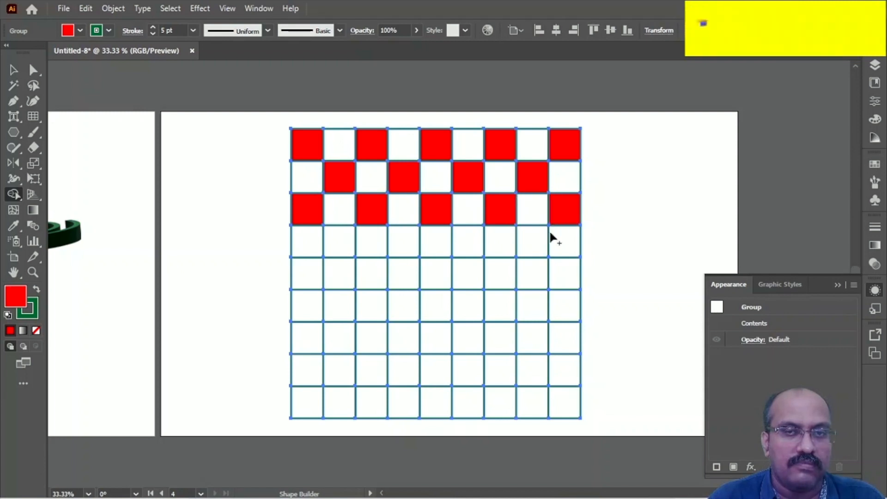
Continue the red checkerboard pattern through the alternating squares of the fourth and fifth rows.
left_click(534, 245)
left_click(471, 247)
left_click(407, 247)
left_click(346, 250)
left_click(308, 277)
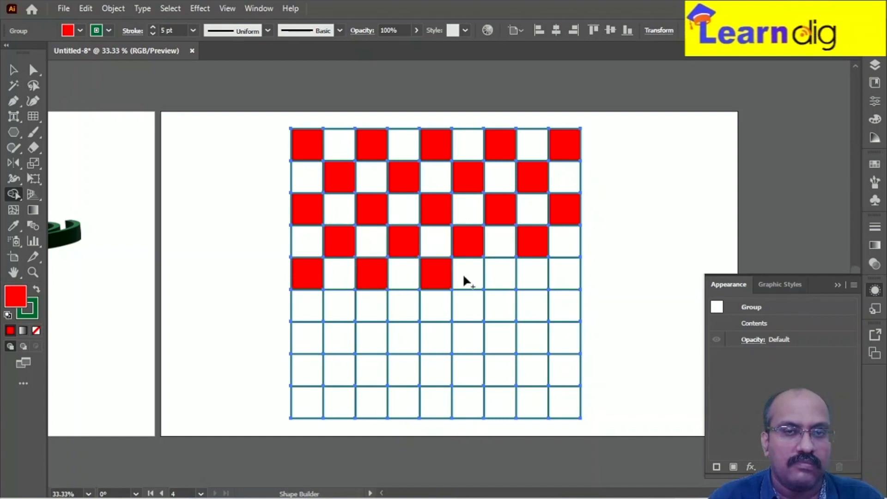
left_click(497, 274)
left_click(554, 277)
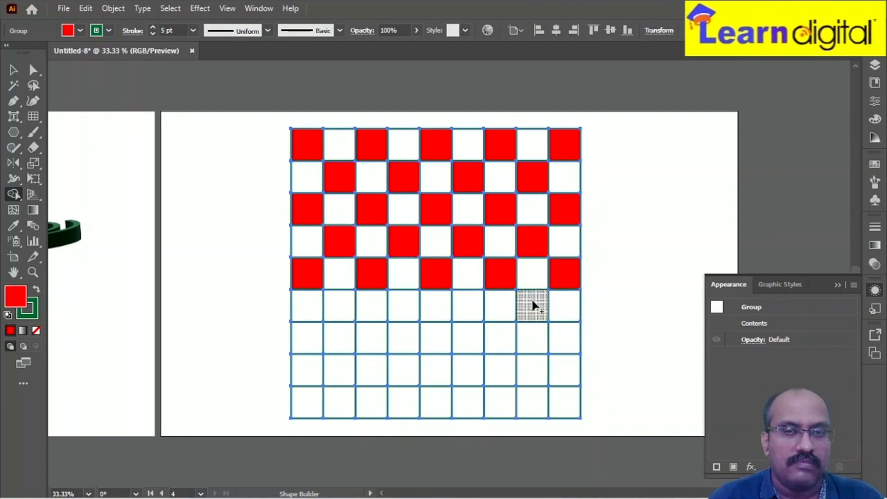
Fill the alternating squares of the sixth and seventh rows with red.
left_click(531, 305)
left_click(465, 309)
left_click(408, 313)
left_click(307, 340)
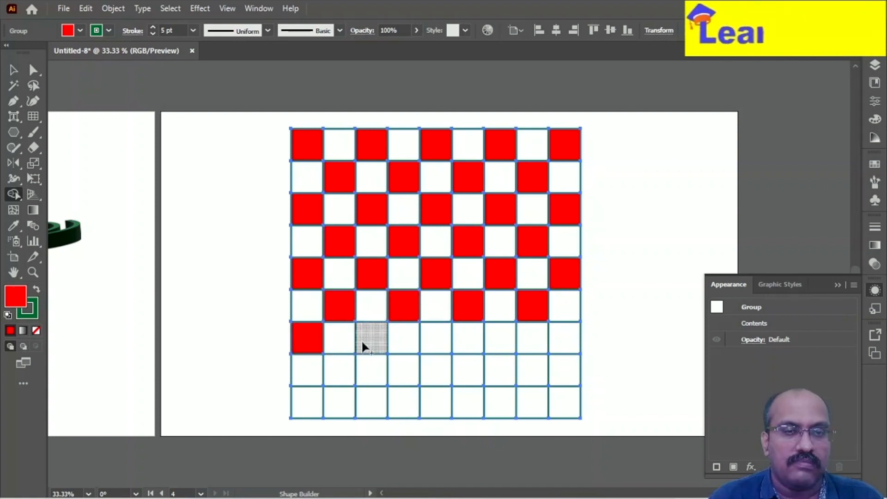
left_click(433, 342)
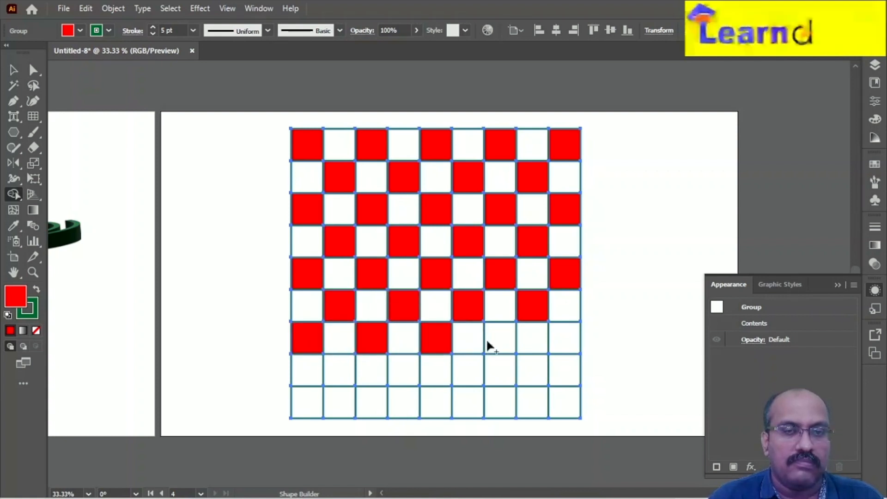
left_click(498, 343)
left_click(554, 346)
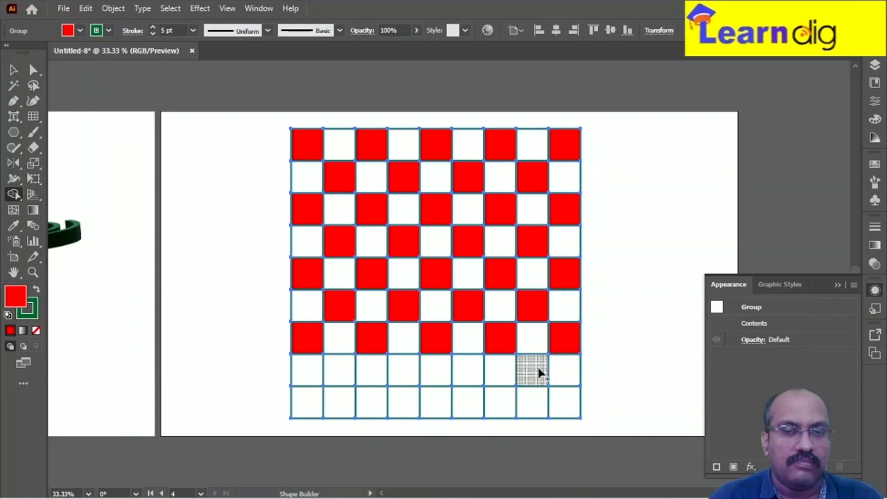
Complete the red checkerboard by filling the alternating squares of the eighth and ninth rows.
left_click(537, 369)
left_click(467, 369)
left_click(404, 369)
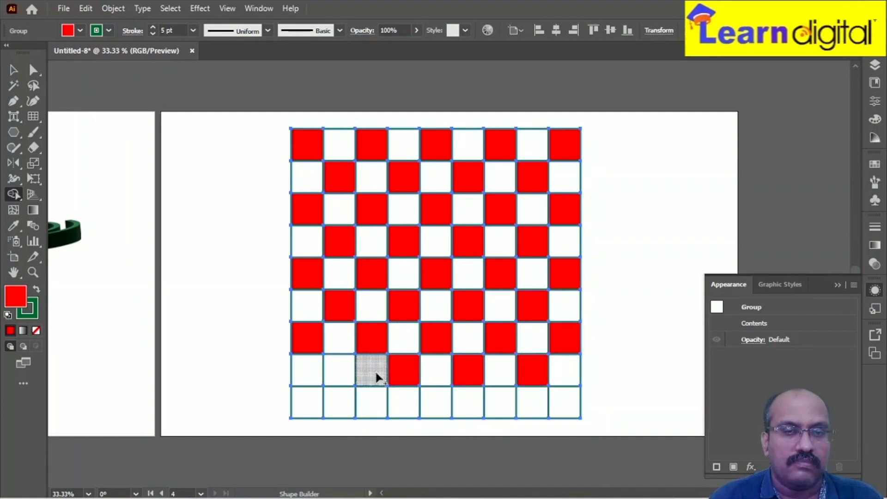
left_click(340, 369)
left_click(317, 406)
left_click(368, 402)
left_click(439, 409)
left_click(487, 404)
left_click(554, 410)
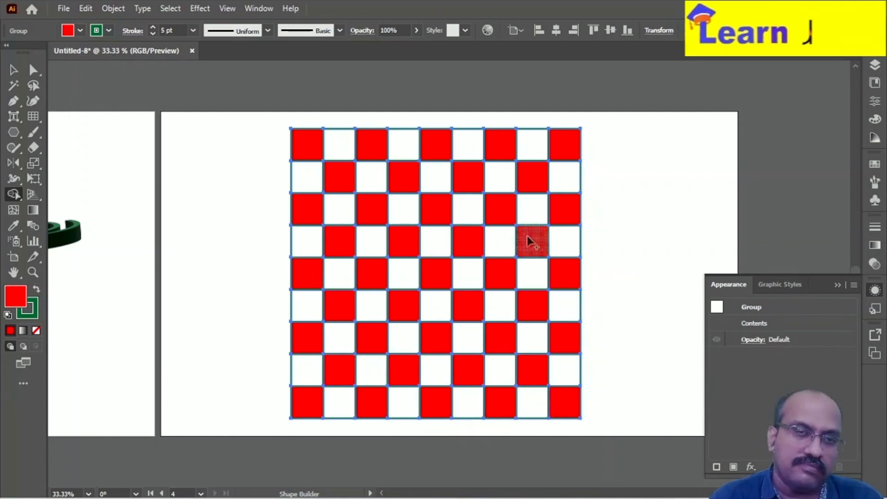
left_click(480, 191)
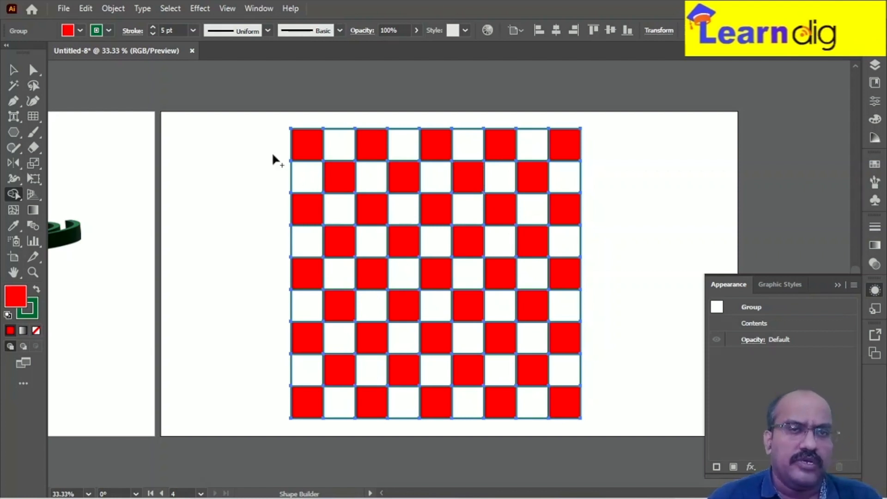
Change the fill colour to RGB blue and fill the white squares of the board's first two rows.
left_click(80, 30)
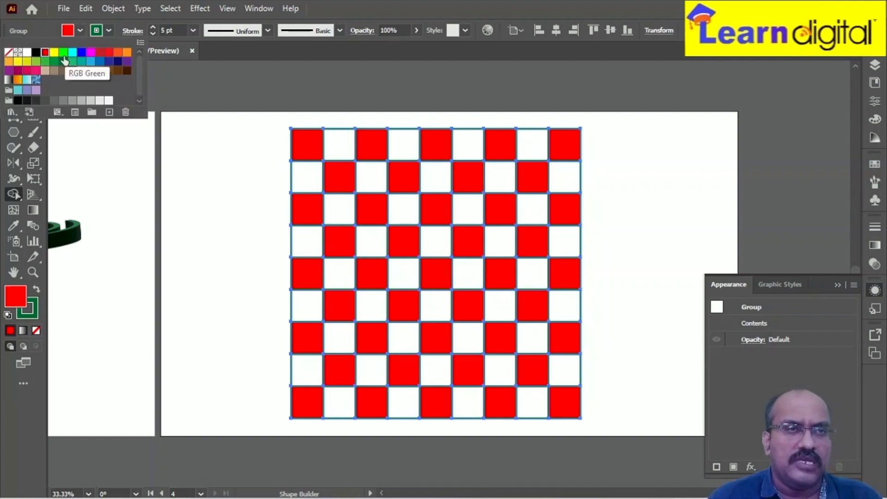
left_click(72, 52)
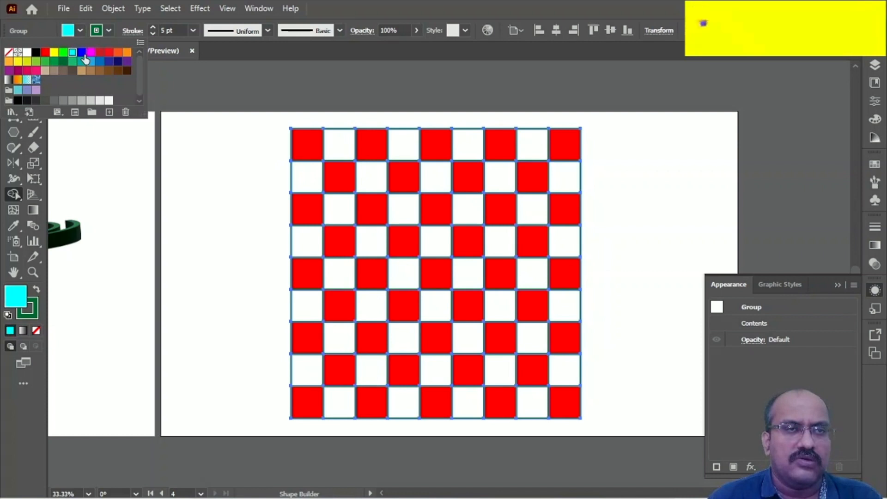
left_click(82, 52)
left_click(336, 143)
left_click(396, 143)
left_click(468, 143)
left_click(533, 144)
left_click(559, 175)
left_click(497, 178)
left_click(434, 185)
left_click(369, 184)
left_click(310, 183)
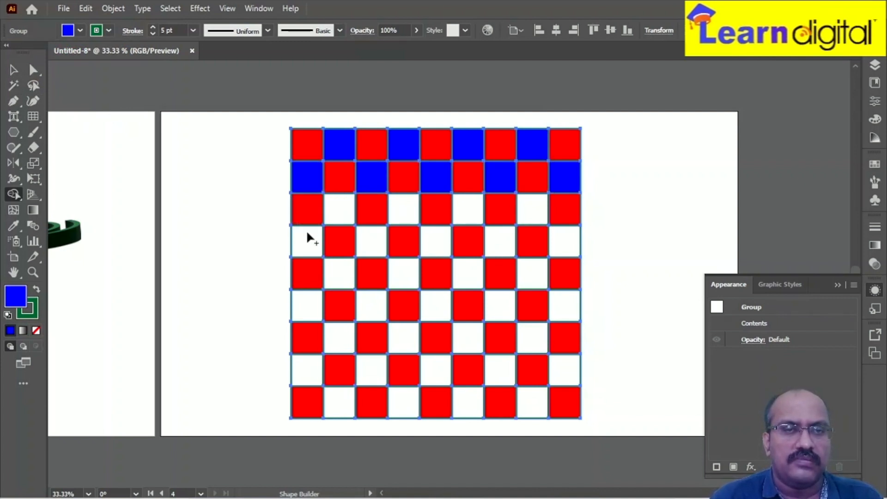
Fill the white squares of the board's third and fourth rows with blue.
left_click(306, 229)
left_click(341, 212)
left_click(404, 210)
left_click(459, 208)
left_click(527, 208)
left_click(557, 239)
left_click(505, 240)
left_click(437, 242)
left_click(359, 251)
Fill the white squares in the lower-left half of rows five to nine with blue.
left_click(343, 264)
left_click(305, 297)
left_click(298, 367)
left_click(338, 344)
left_click(370, 309)
left_click(400, 285)
left_click(468, 279)
left_click(441, 303)
left_click(407, 333)
left_click(372, 369)
left_click(339, 401)
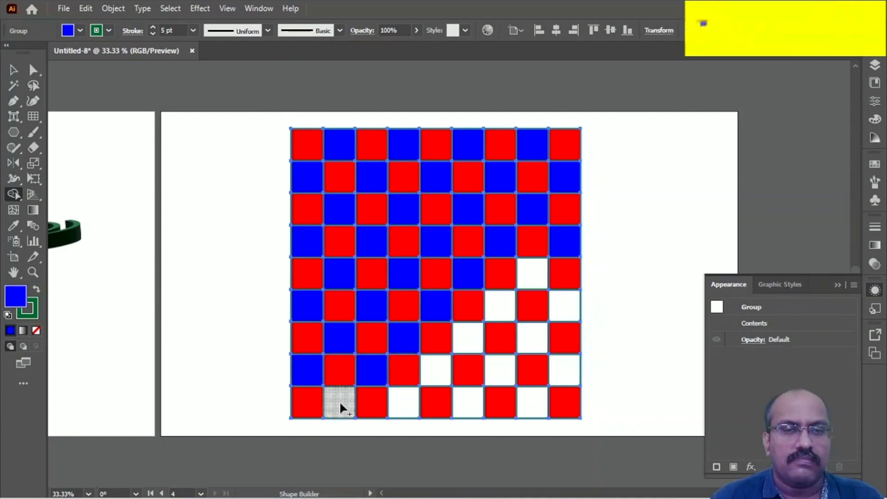
Fill the remaining white squares in the board's lower-right area with blue and deselect the finished board.
left_click(406, 403)
left_click(435, 375)
left_click(474, 340)
left_click(497, 306)
left_click(527, 280)
left_click(571, 307)
left_click(536, 337)
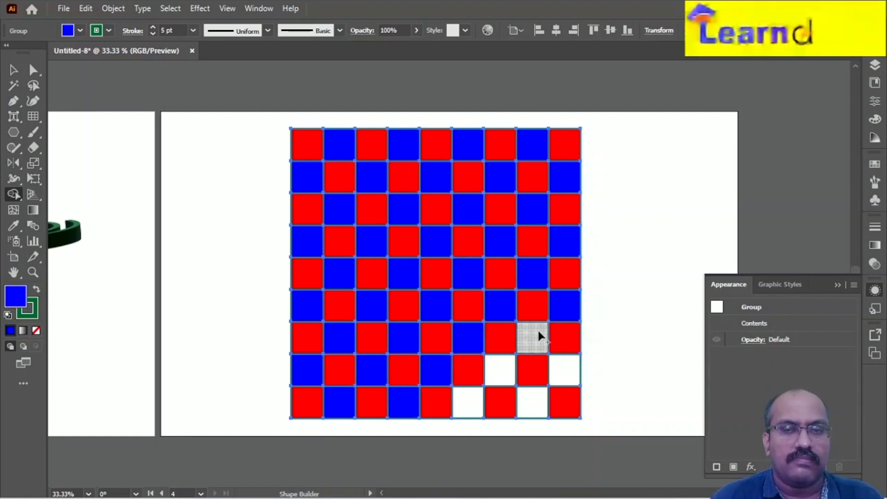
left_click(564, 370)
left_click(499, 370)
left_click(522, 399)
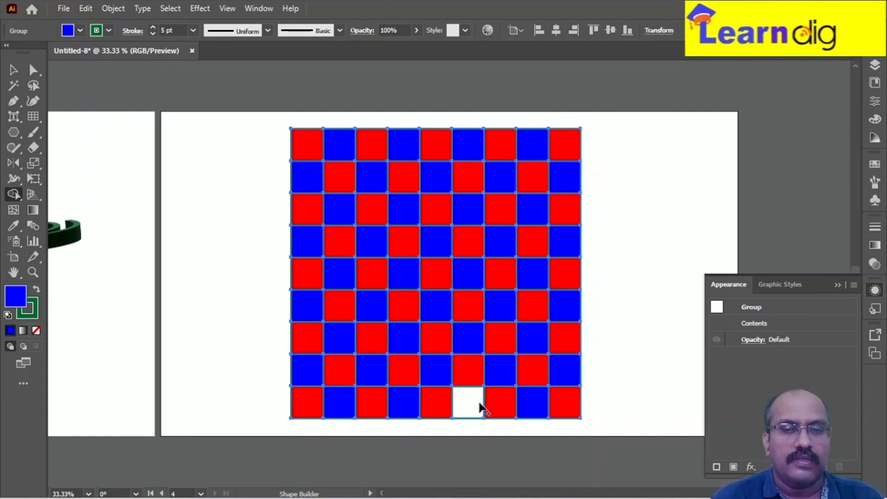
left_click(465, 406)
left_click(13, 70)
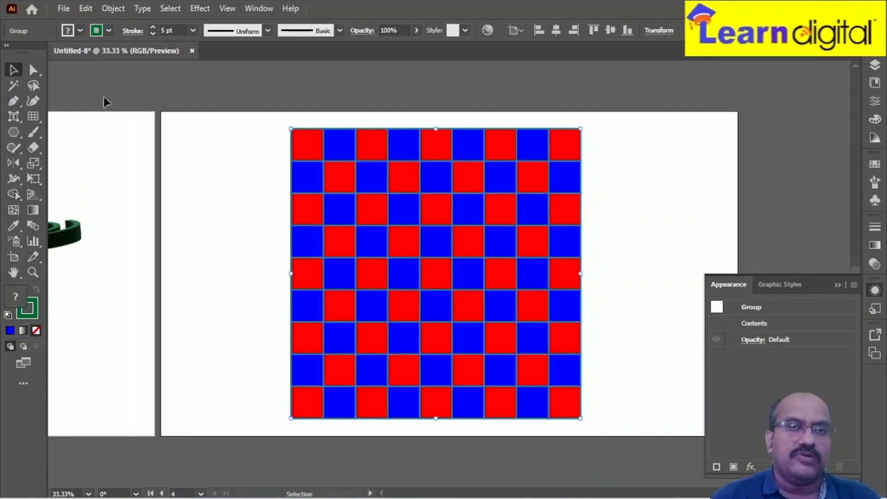
left_click(179, 137)
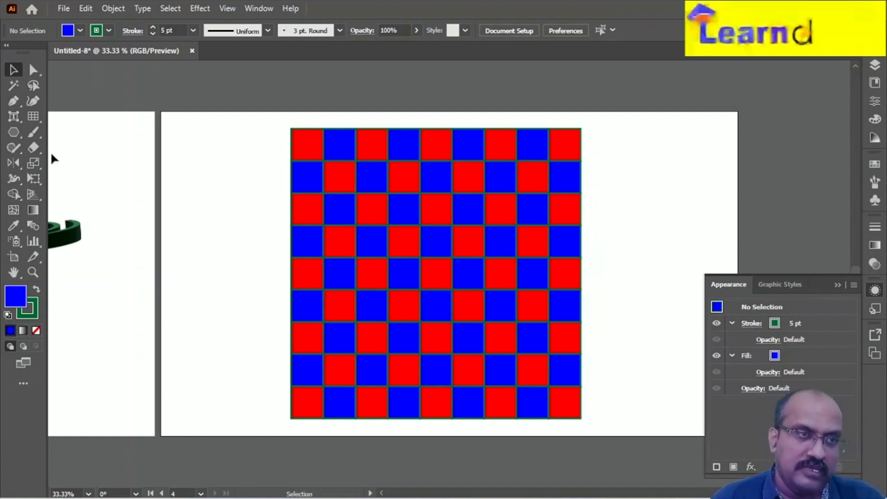
Add a new 1920 × 1080 px artboard to the document.
left_click(27, 120)
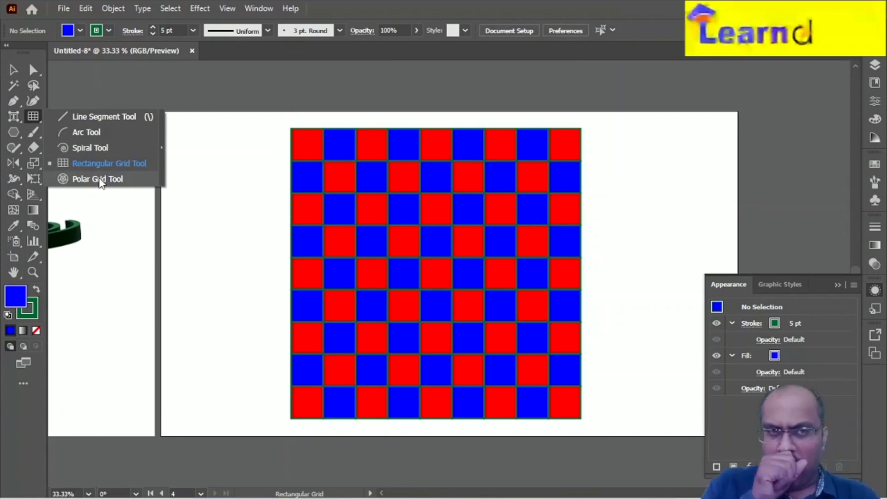
left_click(13, 257)
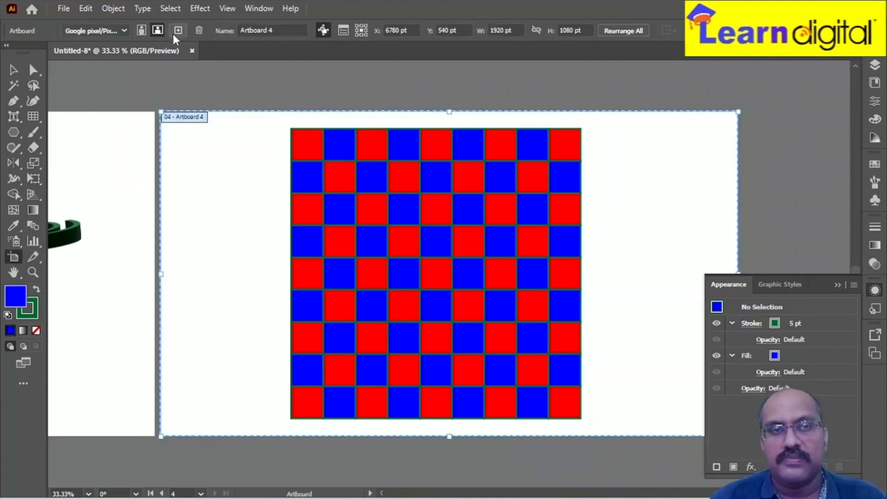
left_click(175, 32)
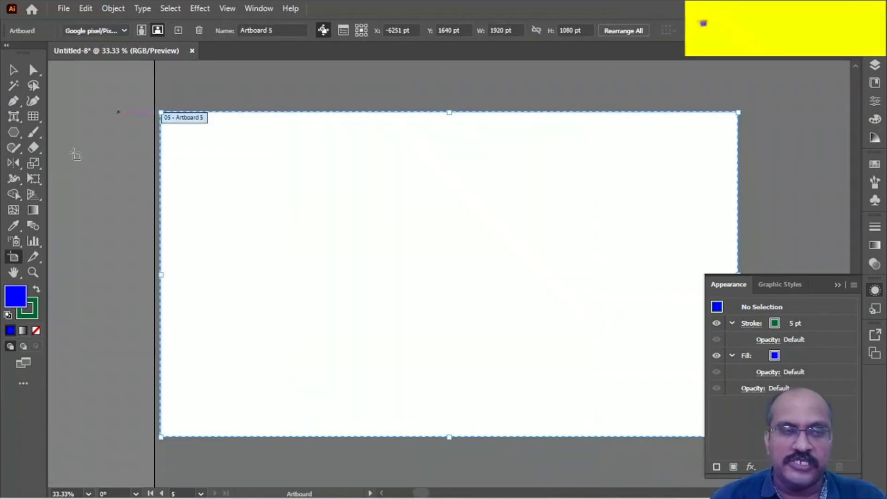
Draw a circular polar grid with the Polar Grid tool on the new artboard and move it to the artboard's centre.
left_click(31, 118)
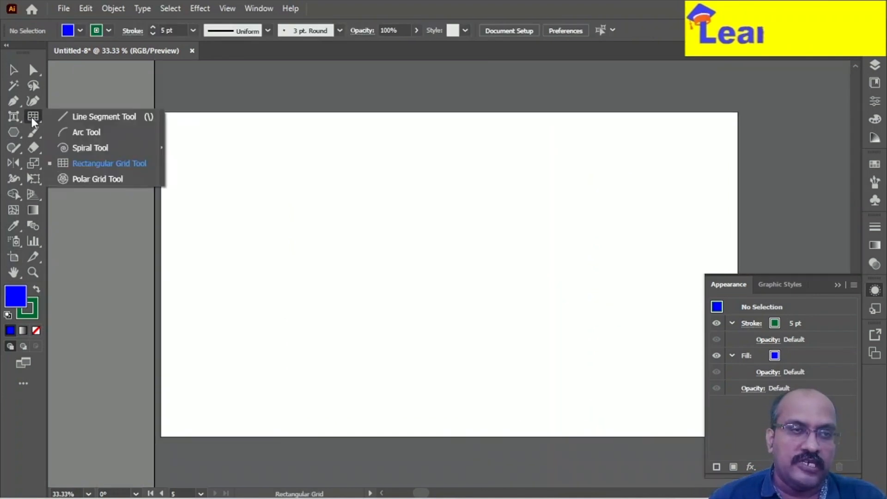
left_click(77, 175)
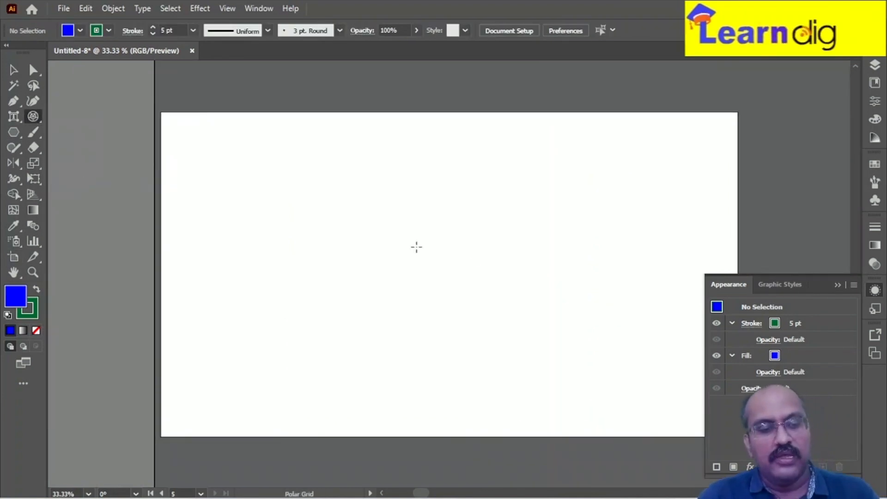
left_click_drag(432, 246, 574, 333)
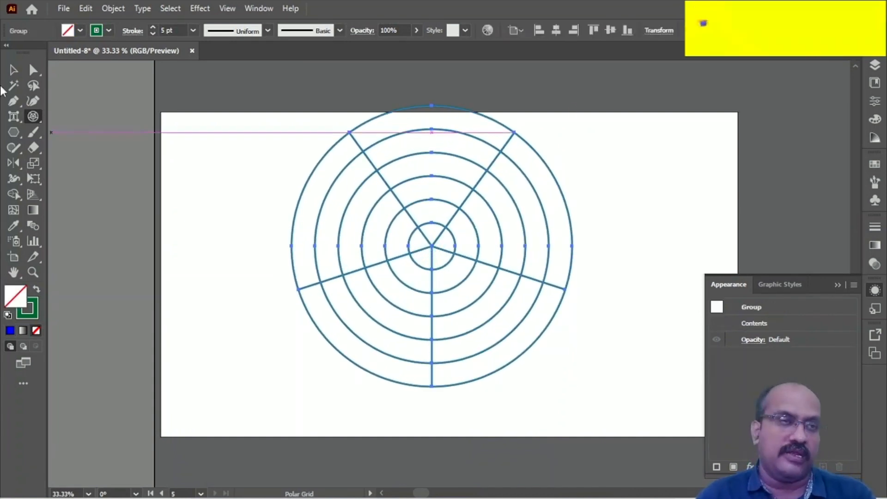
left_click(11, 71)
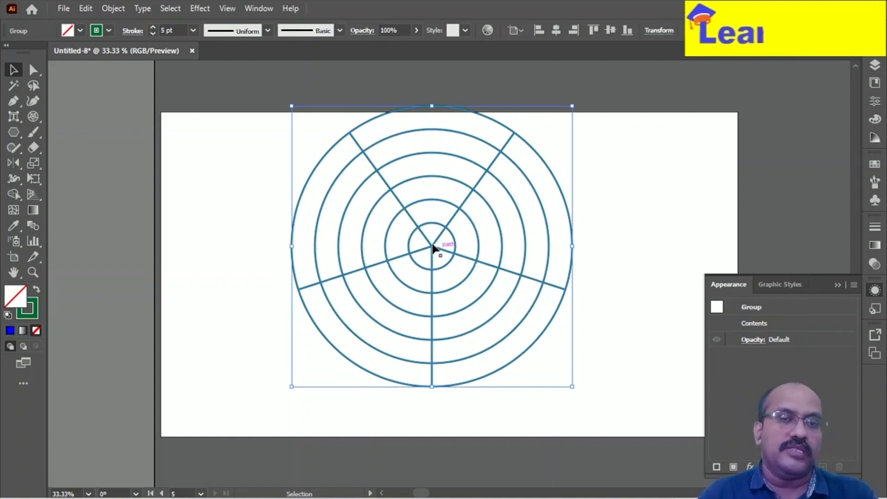
left_click_drag(435, 246, 444, 271)
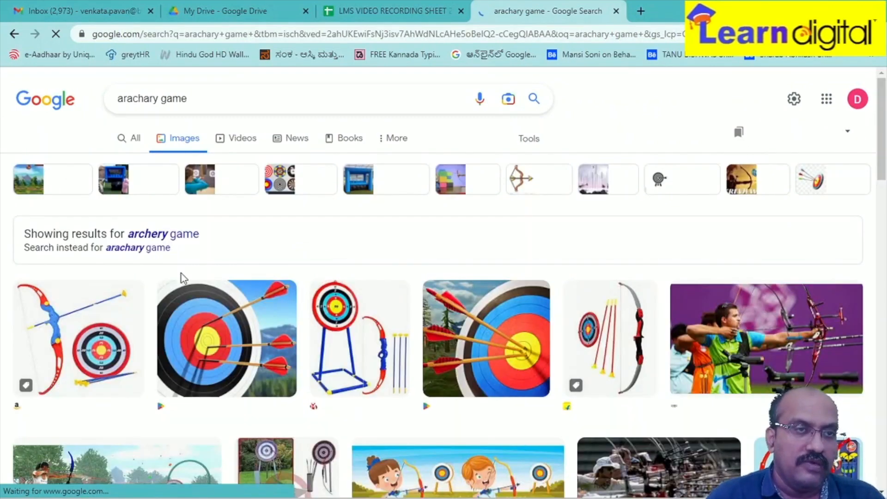
Browse the archery game image results in the browser for a round target board to use as a reference.
scroll(426, 311, "down", 4)
scroll(494, 255, "down", 3)
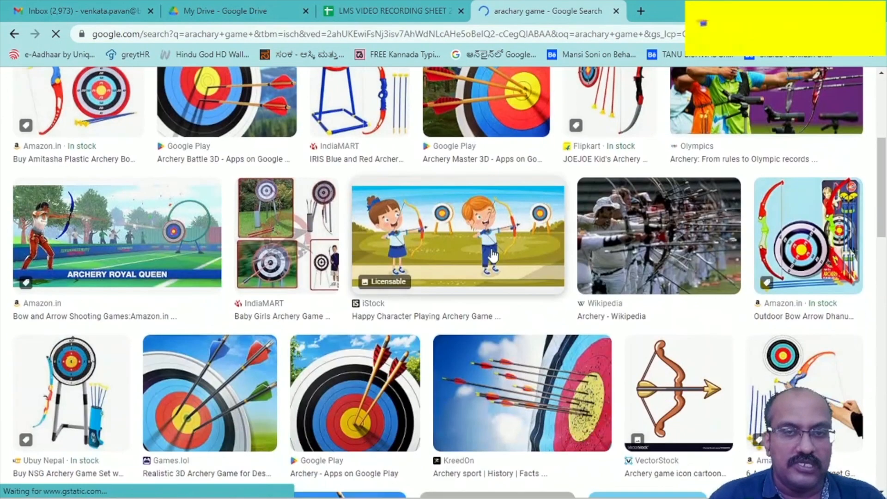
scroll(493, 256, "down", 3)
scroll(152, 295, "down", 3)
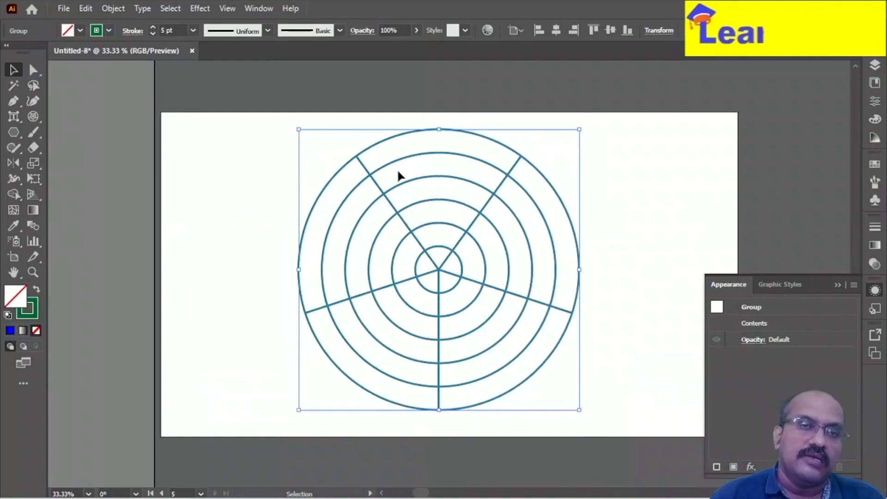
Return to Illustrator and hide the polar grid's radial divider group inside Layer 1, keeping the concentric circles shown.
left_click(875, 65)
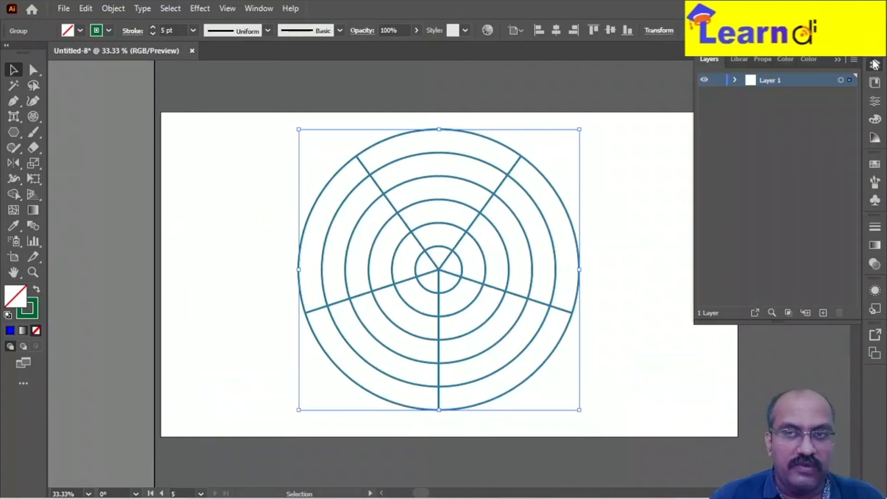
left_click(735, 80)
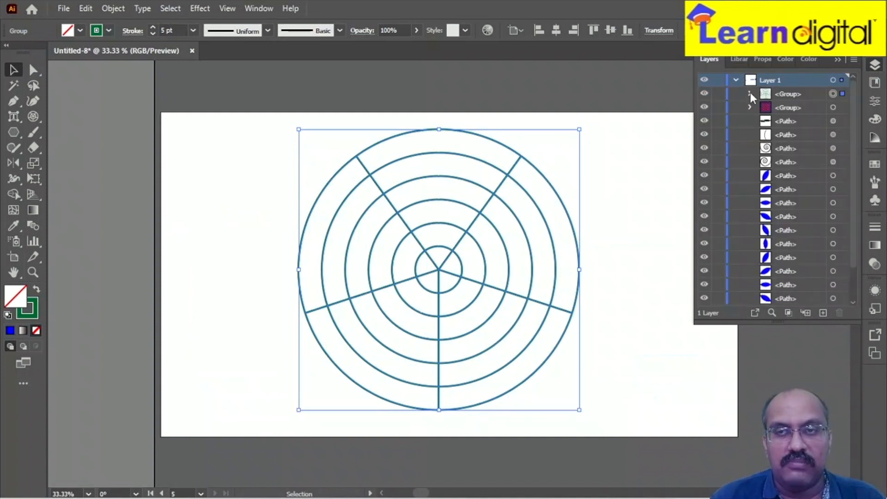
left_click(750, 93)
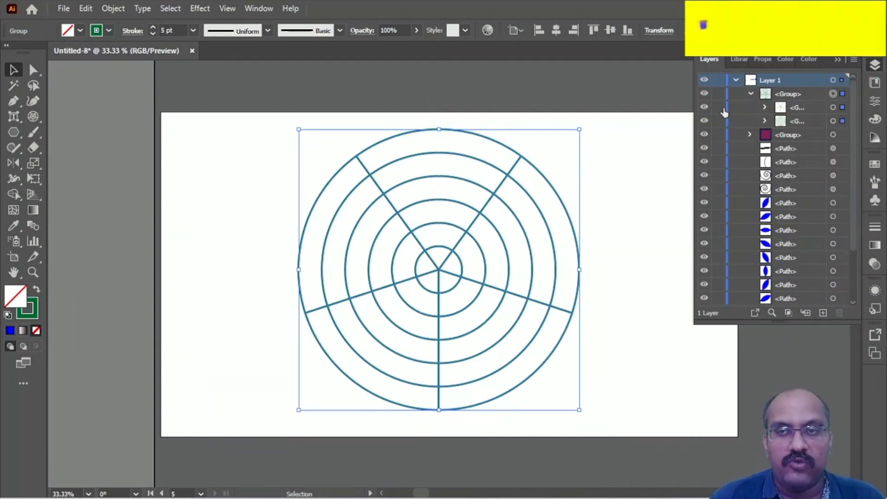
left_click(705, 107)
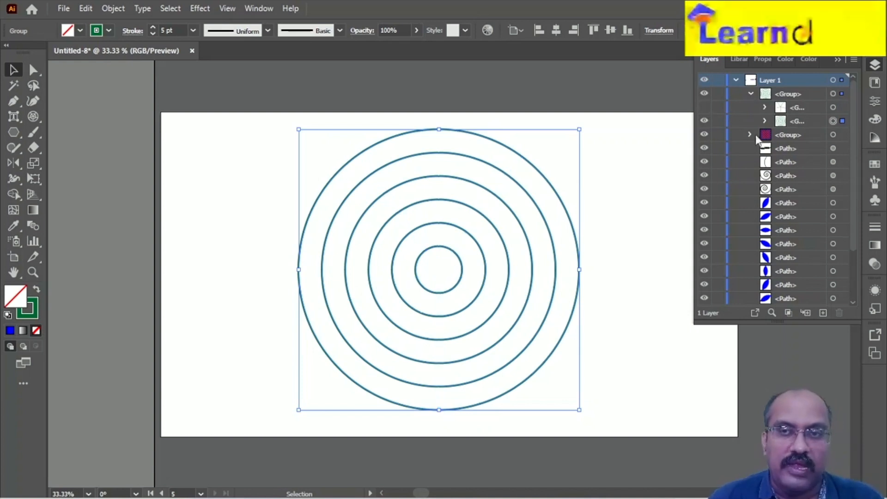
Fill the outermost circle of the concentric circles group with blue and the second circle inward with red.
left_click(765, 120)
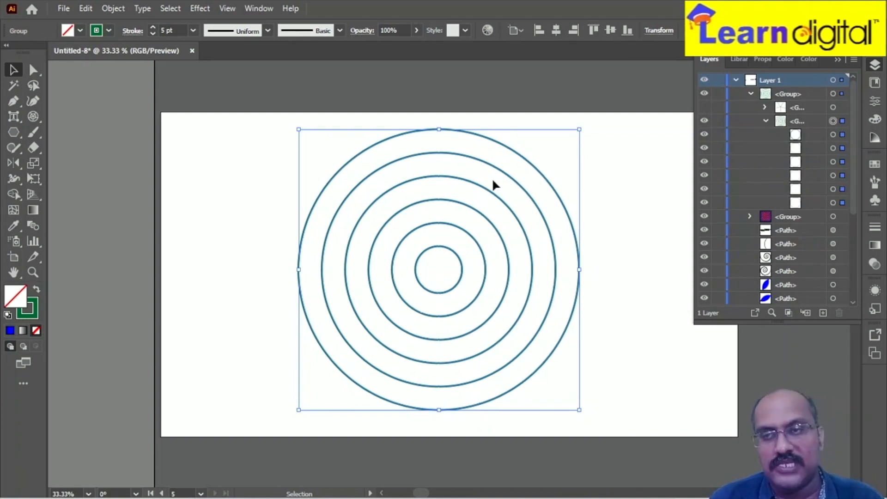
left_click(834, 203)
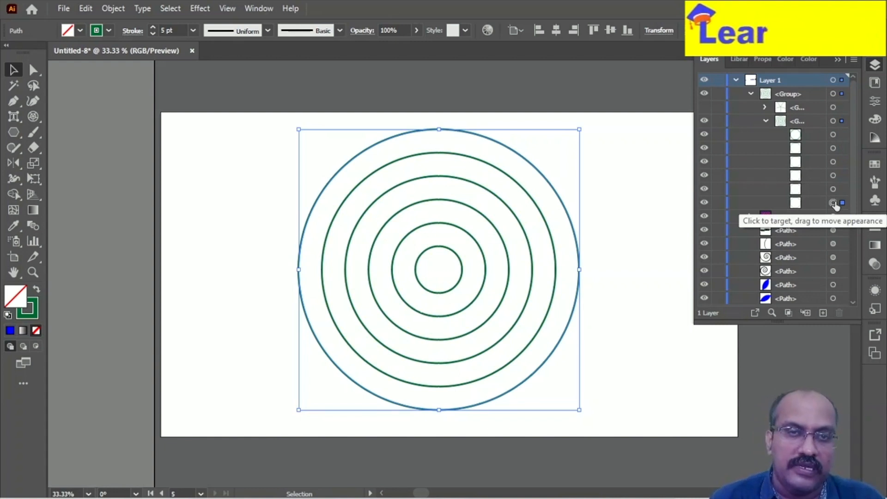
left_click(81, 31)
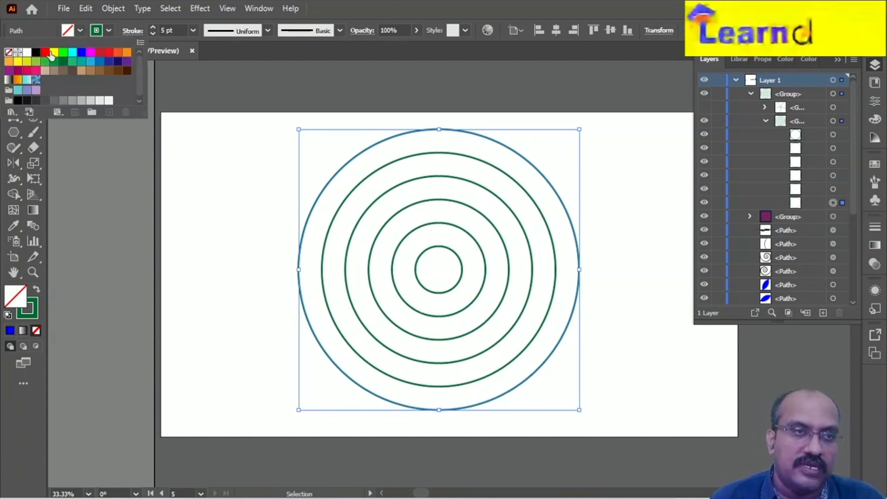
left_click(82, 52)
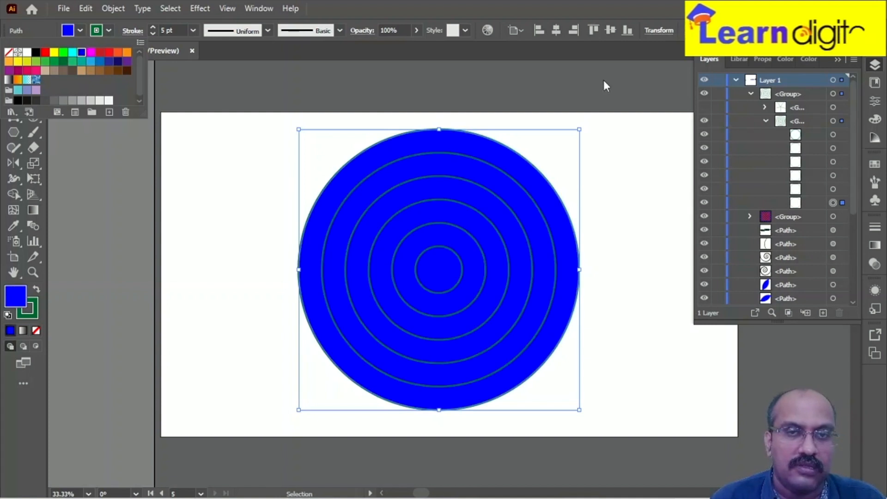
left_click(834, 192)
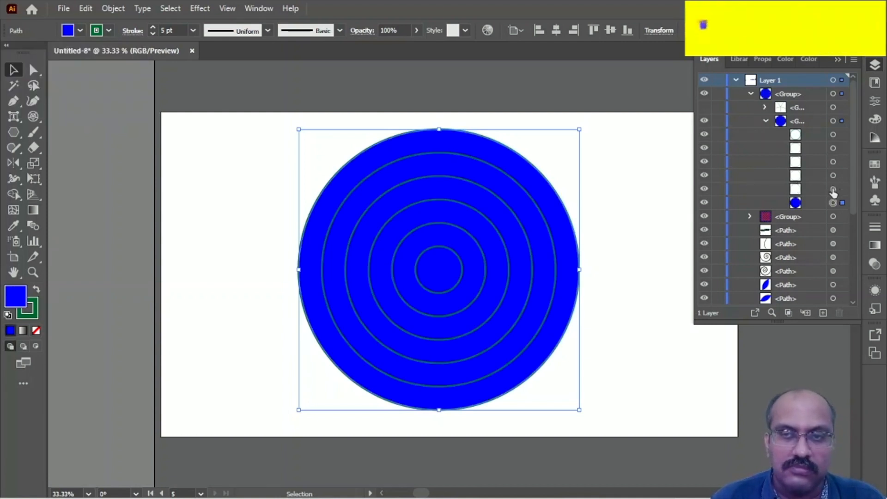
left_click(833, 190)
left_click(80, 31)
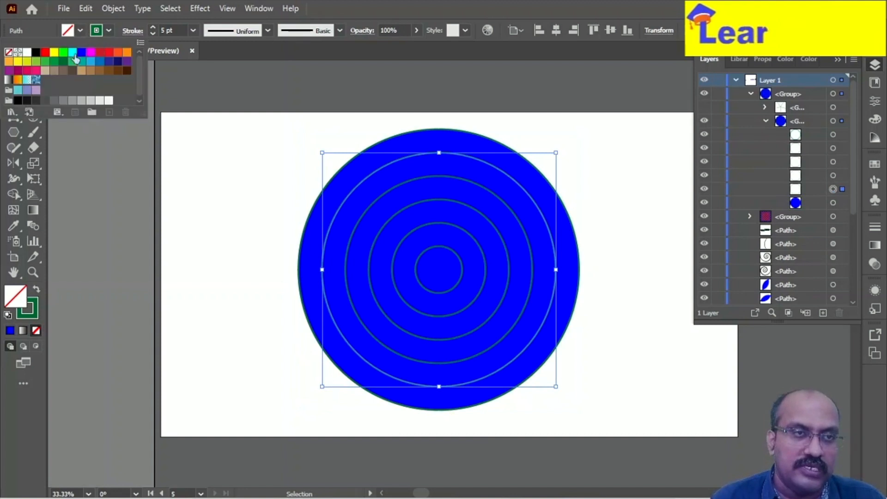
left_click(44, 51)
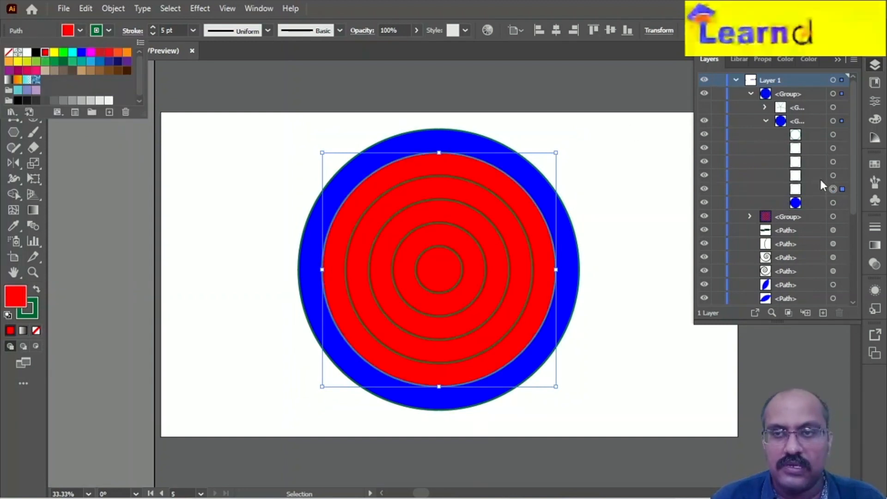
Fill the third circle inward with magenta and the fourth with a slightly lighter red.
left_click(834, 176)
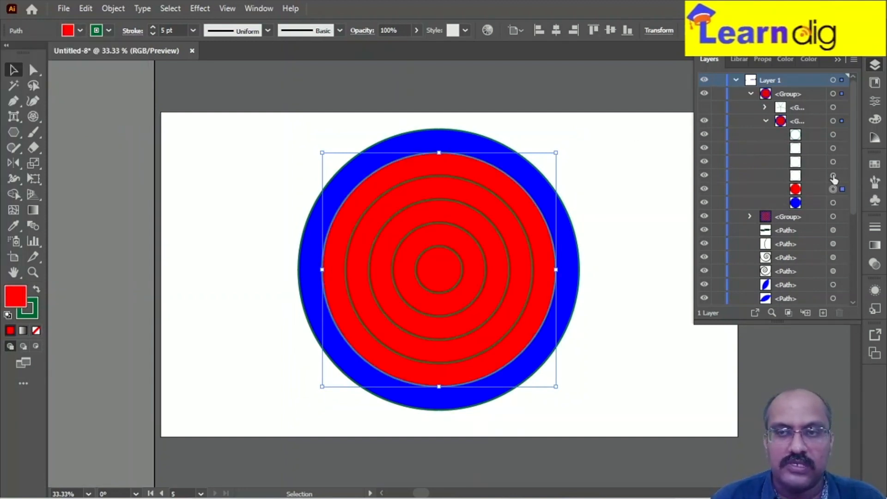
left_click(833, 176)
left_click(78, 29)
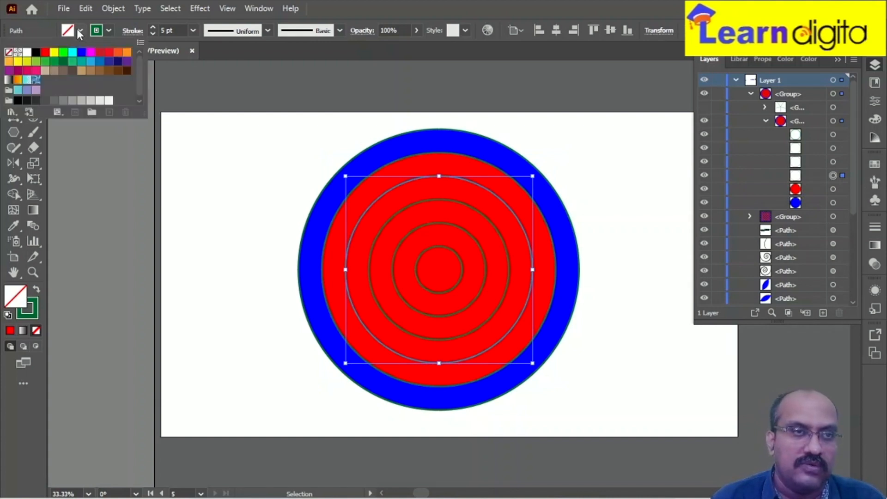
left_click(89, 56)
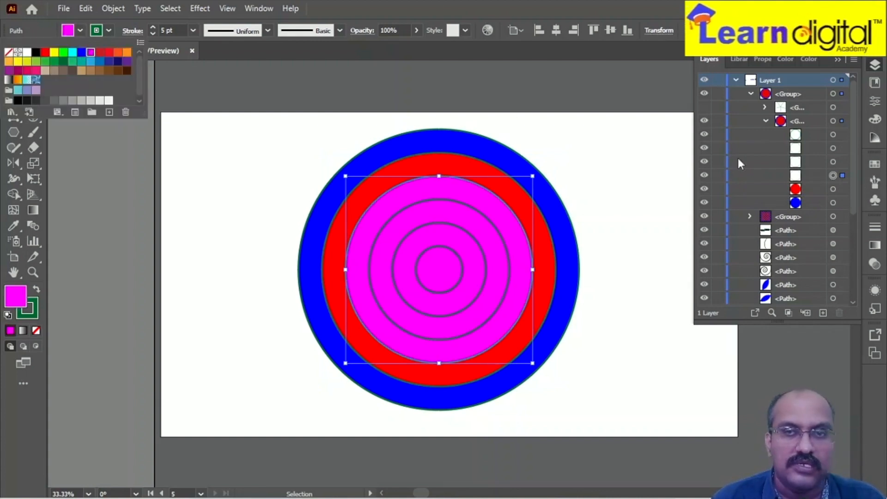
left_click(832, 164)
left_click(833, 162)
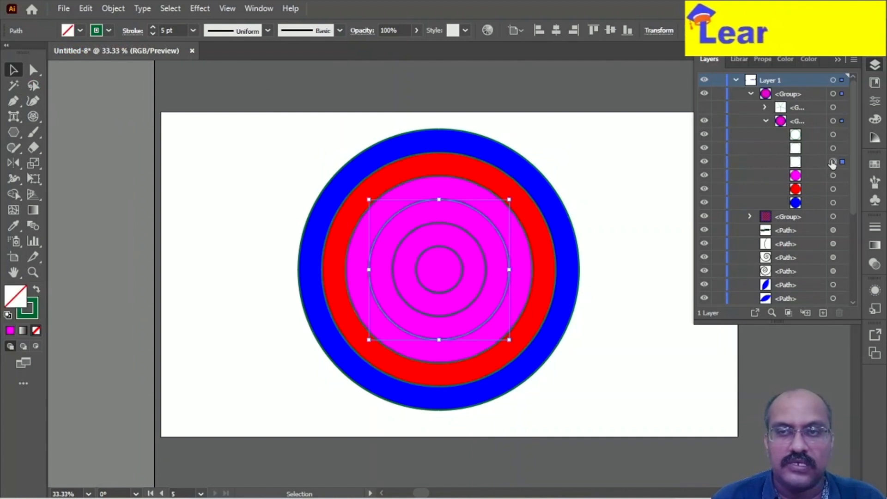
left_click(77, 30)
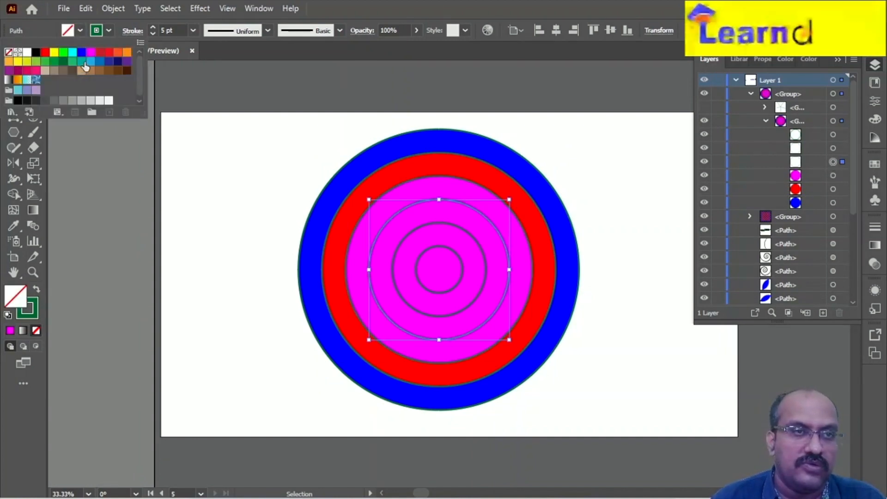
left_click(109, 53)
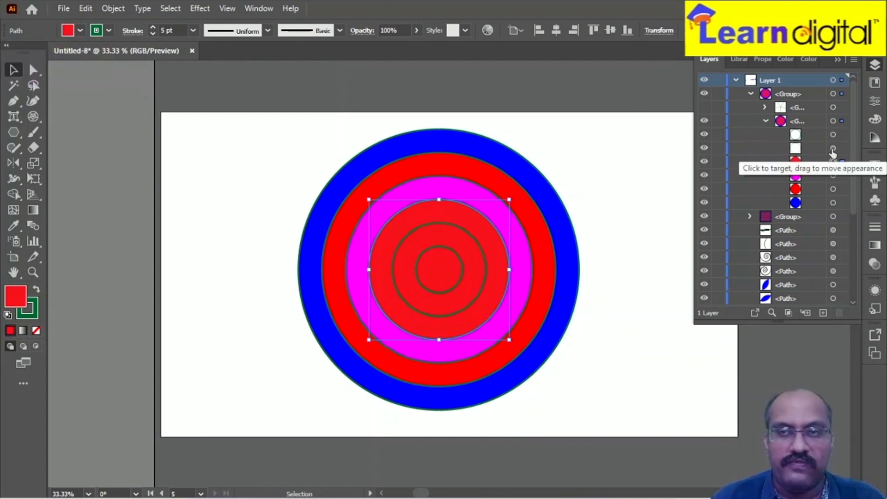
Fill the fifth circle inward with yellow and the innermost circle with black.
left_click(833, 148)
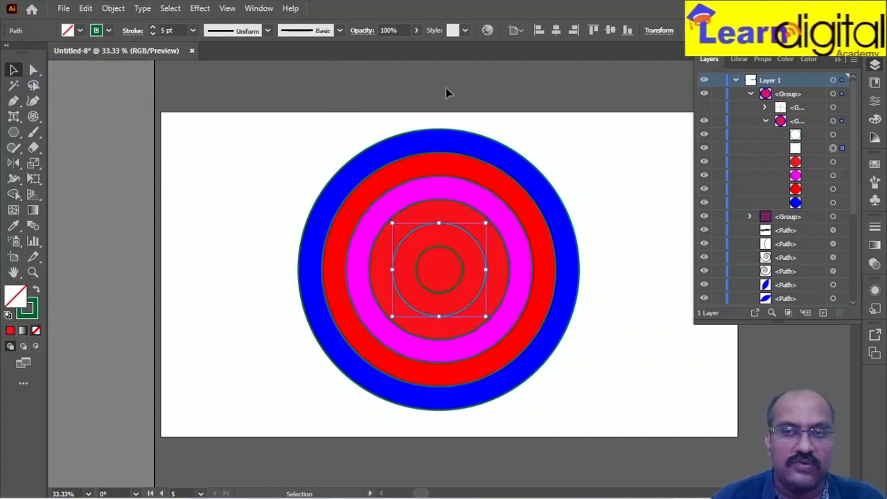
left_click(77, 31)
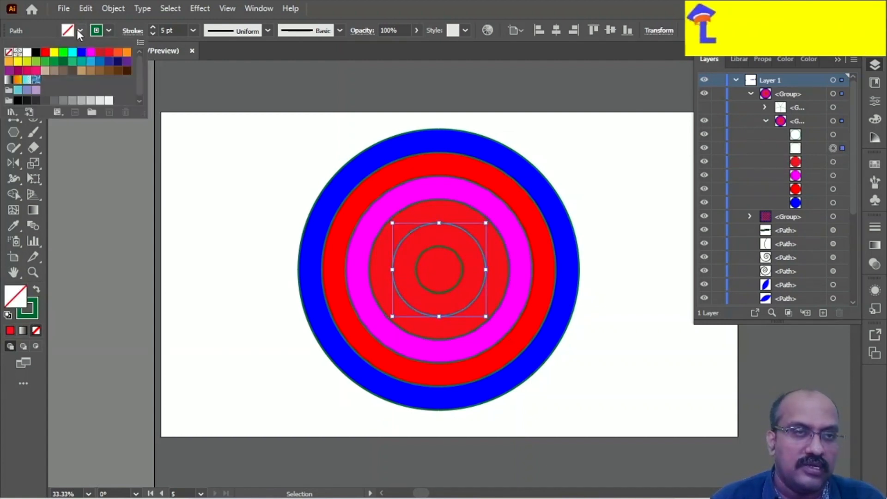
left_click(54, 51)
left_click(833, 135)
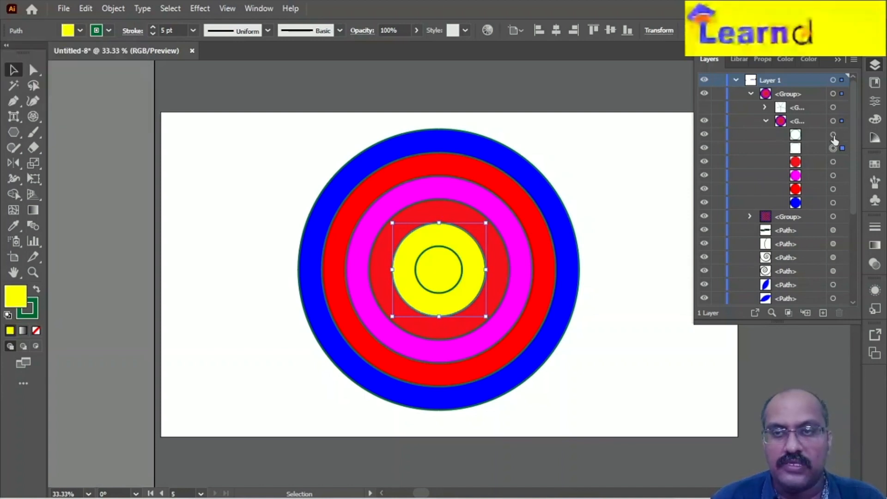
left_click(833, 135)
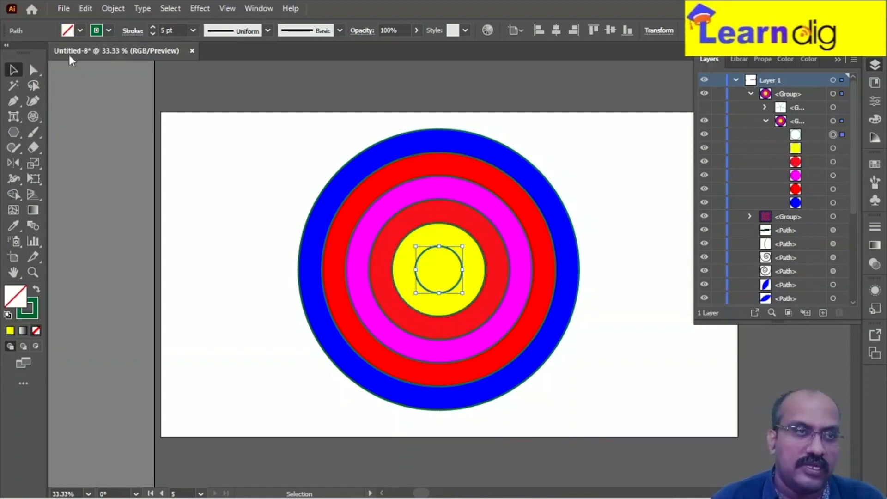
left_click(79, 30)
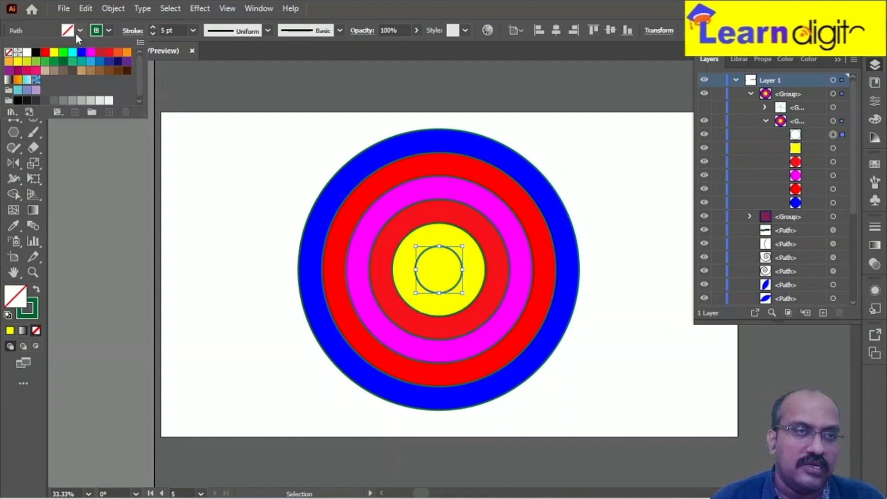
left_click(33, 55)
left_click(72, 148)
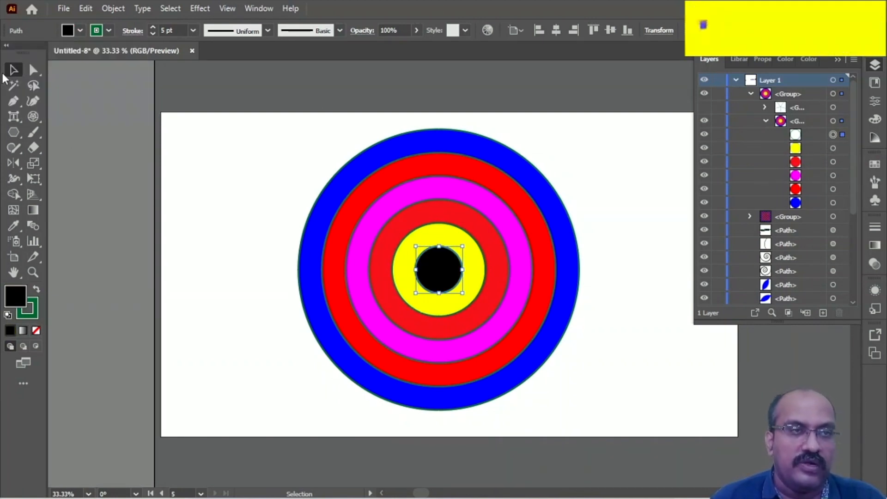
Select the whole target and remove the green stroke from all its rings.
left_click_drag(288, 131, 689, 400)
left_click(108, 30)
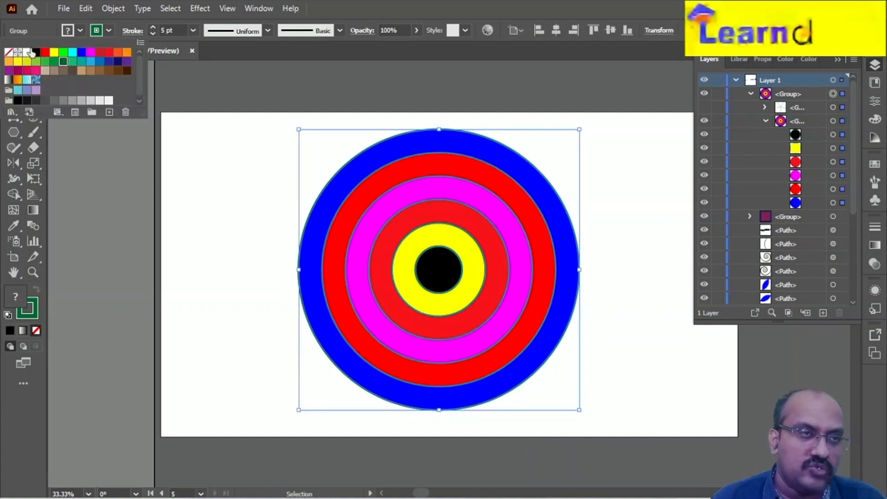
left_click(9, 53)
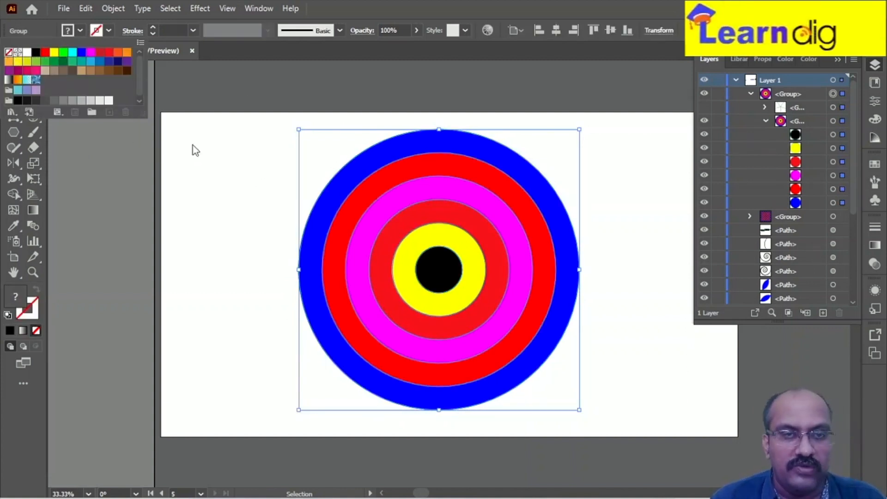
left_click(224, 134)
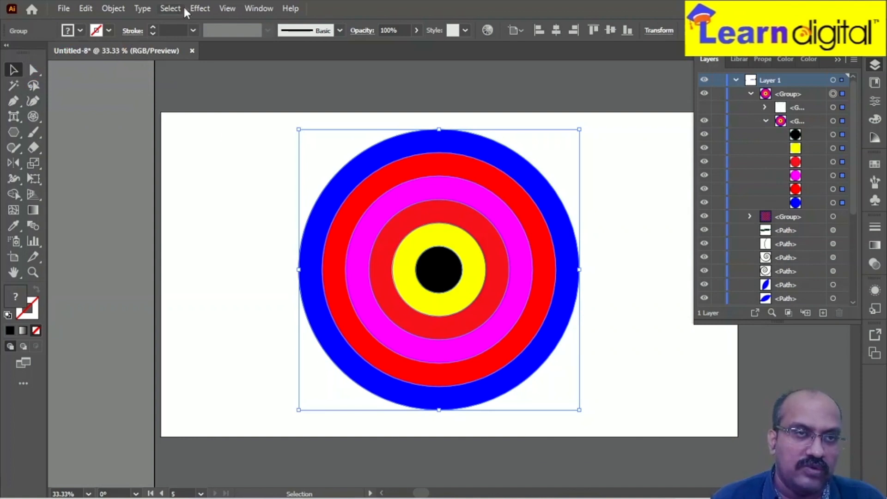
Apply the 3D Extrude & Bevel effect to the target group with the Extrude type.
left_click(200, 9)
mouse_move(240, 85)
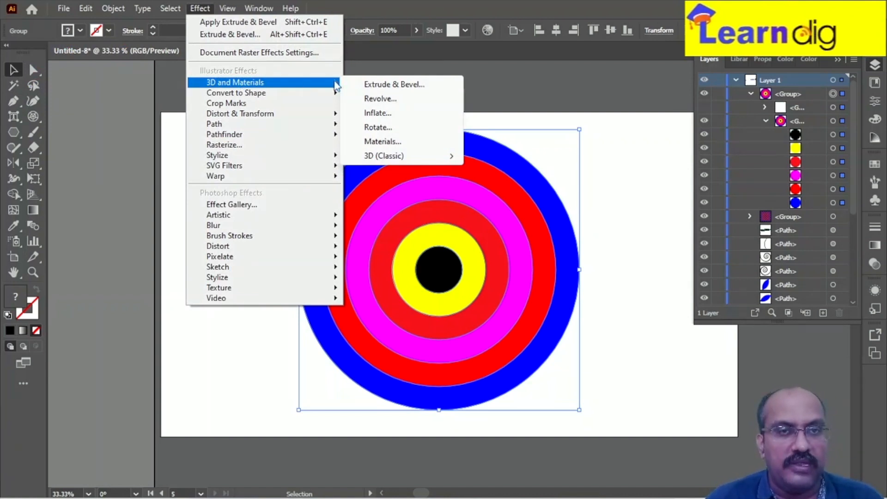
left_click(370, 84)
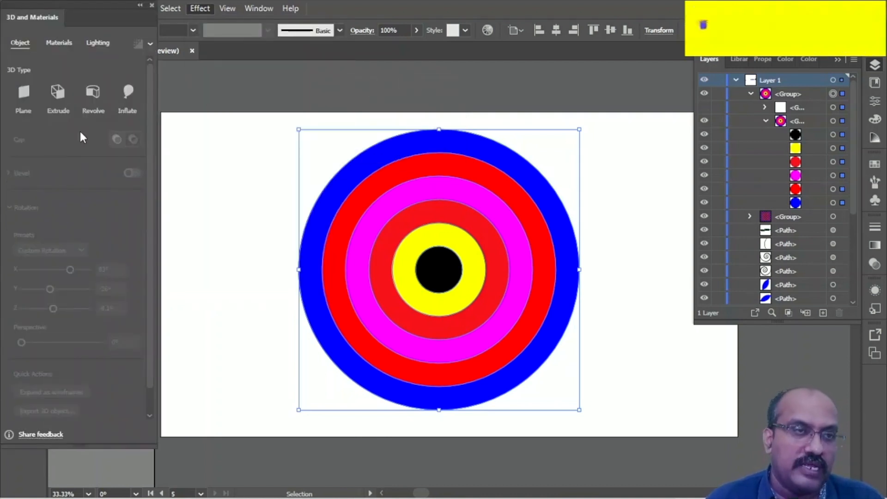
left_click(53, 93)
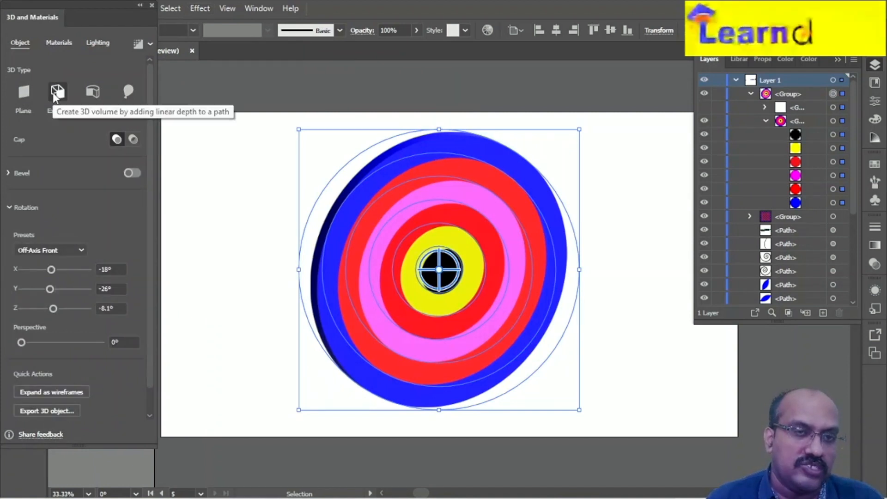
Try several X rotations on the extruded target, settle on 26°, and close the 3D settings.
left_click_drag(48, 268, 48, 270)
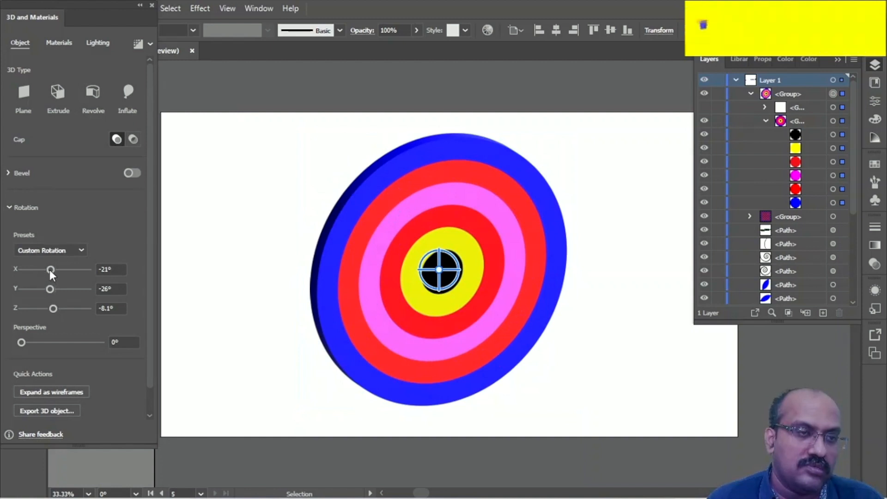
left_click(58, 270)
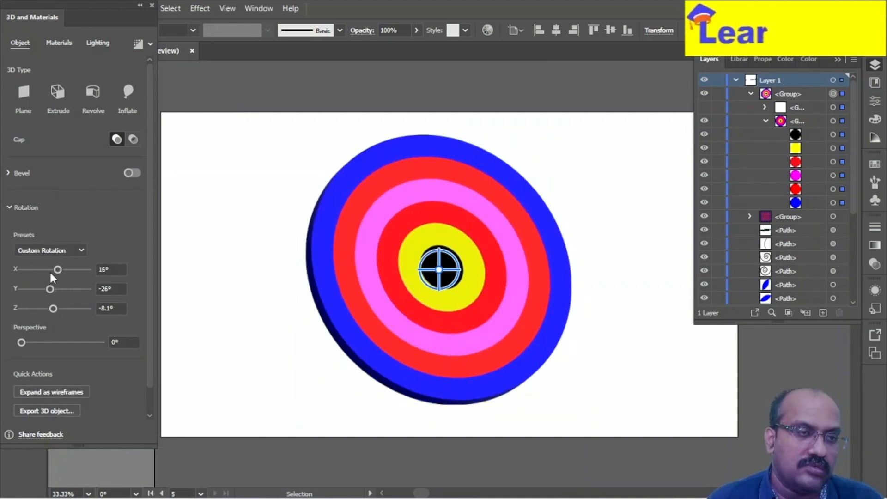
left_click(50, 270)
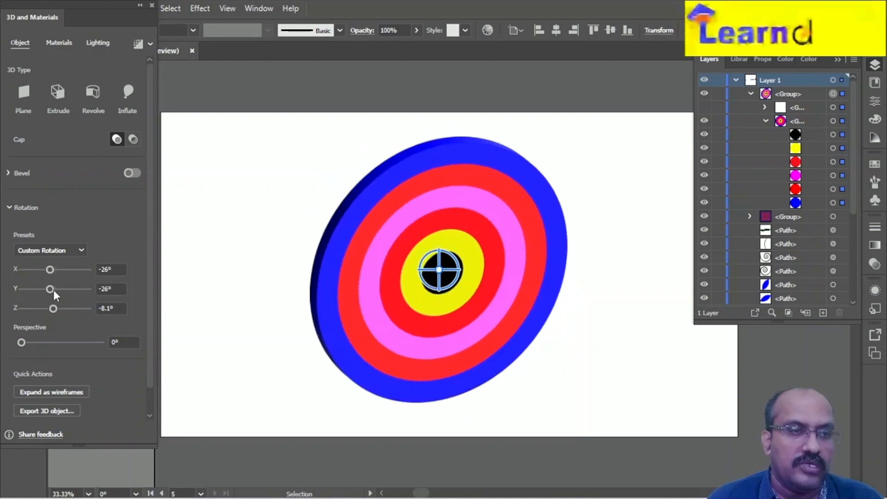
left_click(64, 269)
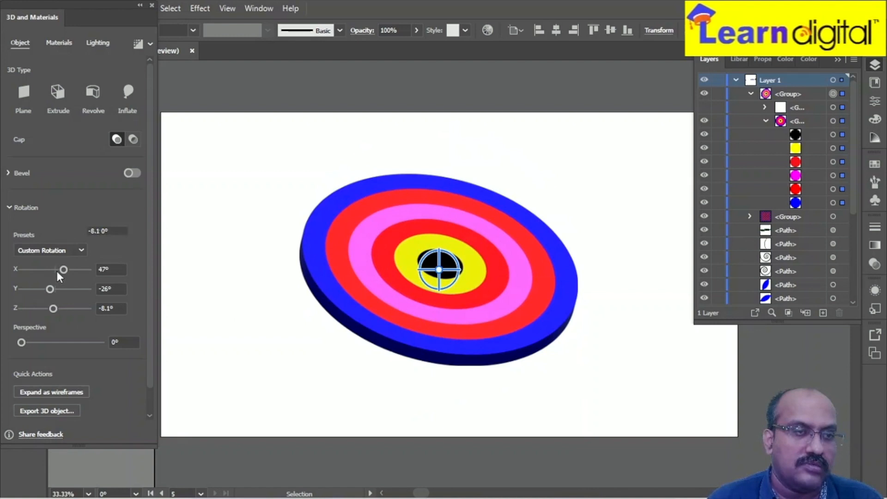
left_click(57, 272)
left_click(63, 297)
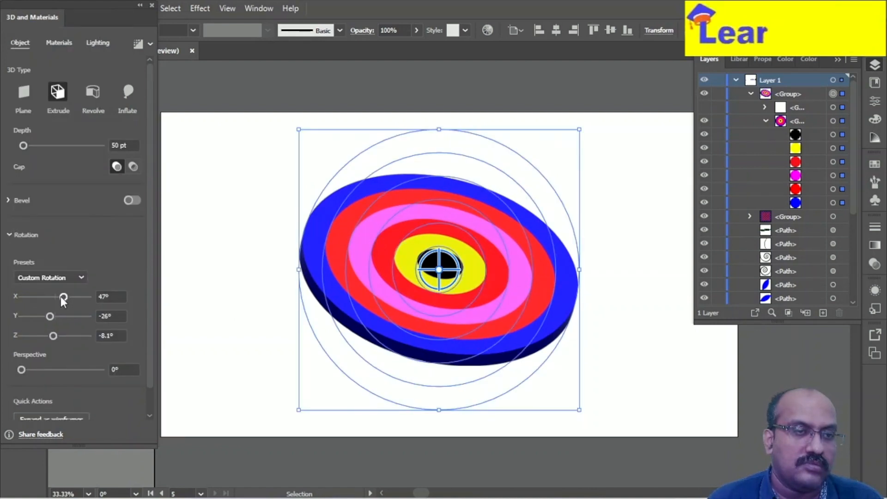
left_click_drag(61, 296, 57, 298)
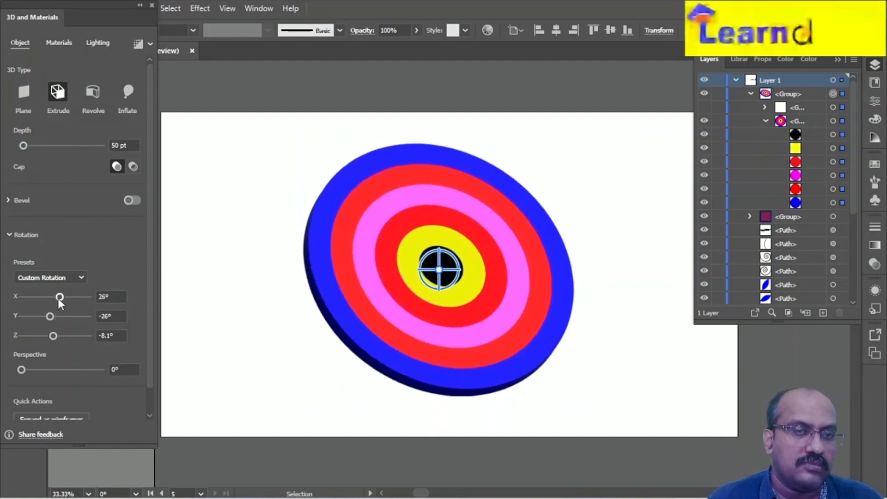
left_click(151, 7)
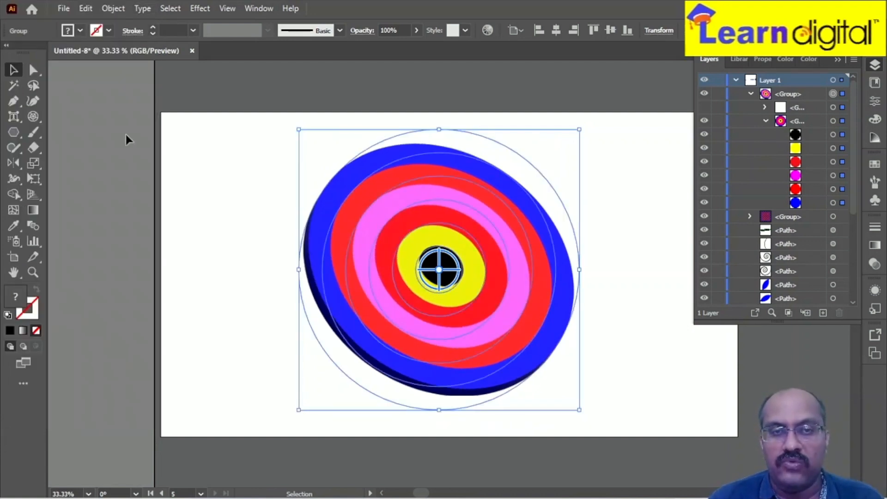
Display the group of line tools that contains the Polar Grid tool.
left_click(35, 118)
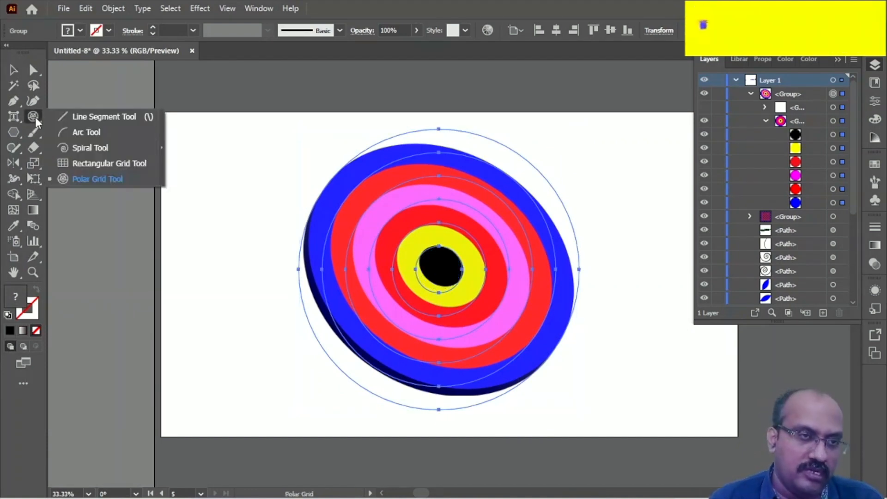